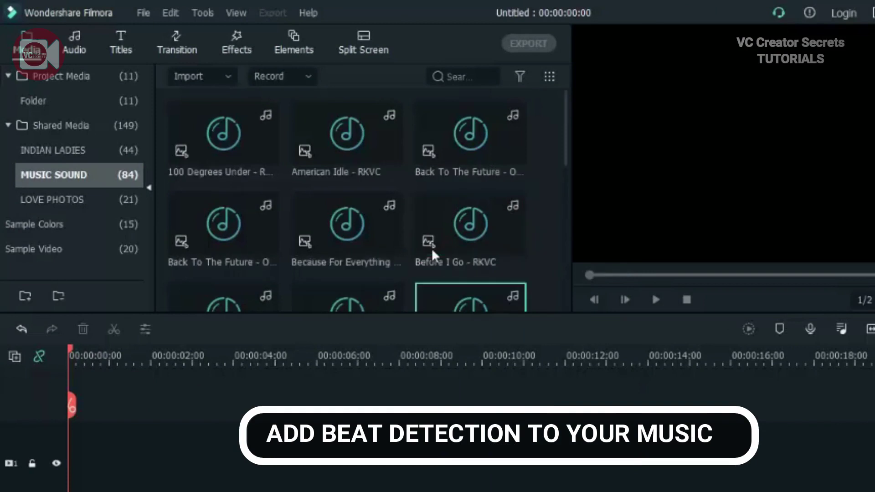
# Find the Beat Detection option offered for a song in the MUSIC SOUND folder
pyautogui.scroll(-10, 431, 248)
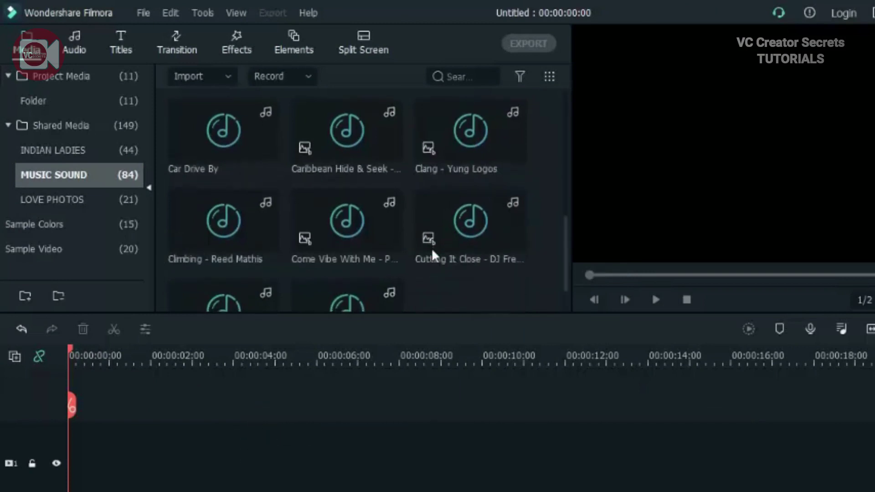
pyautogui.rightClick(299, 261)
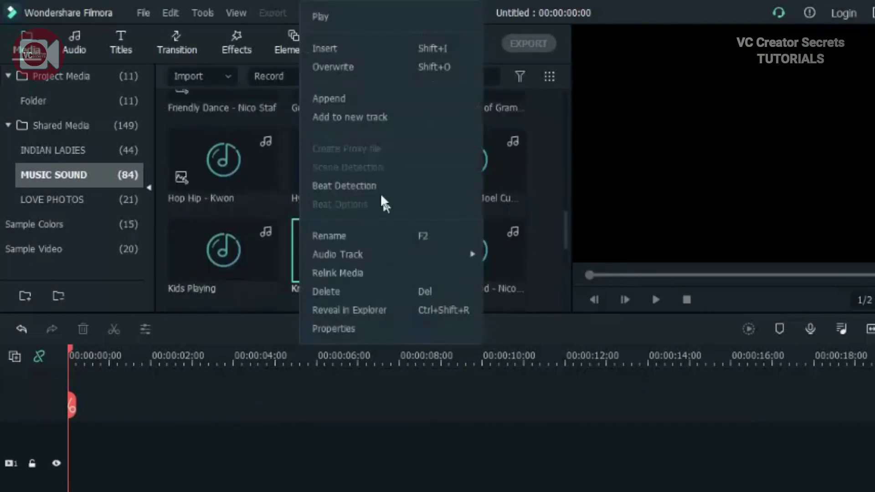
pyautogui.click(267, 330)
pyautogui.scroll(10, 374, 294)
pyautogui.scroll(-2, 376, 294)
pyautogui.rightClick(445, 240)
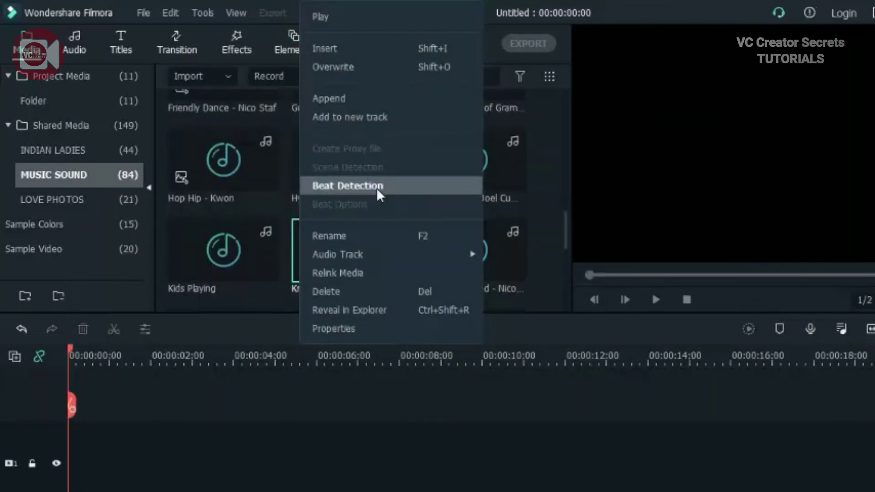
pyautogui.click(276, 317)
# Add the song "Better - Anno Domini Beats" from the MUSIC SOUND folder to the start of the audio track and preview it
pyautogui.scroll(-5, 376, 293)
pyautogui.scroll(15, 376, 293)
pyautogui.scroll(-1, 376, 294)
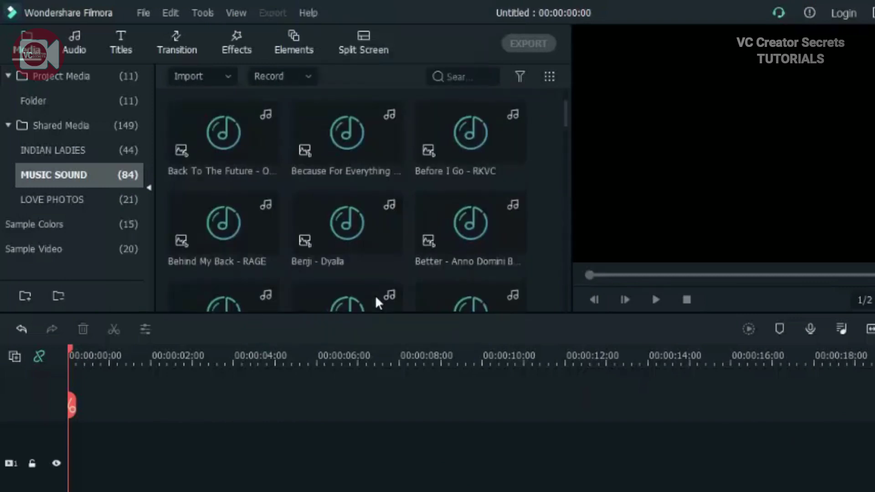
pyautogui.rightClick(444, 239)
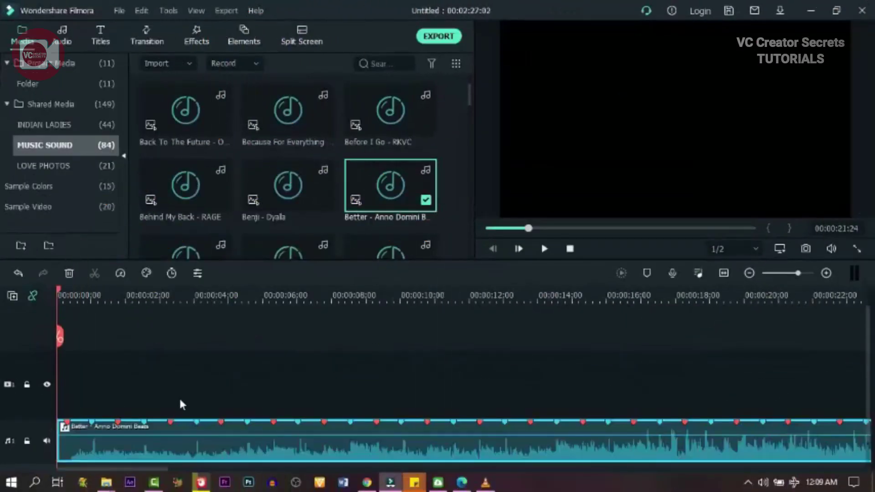
pyautogui.press('space')
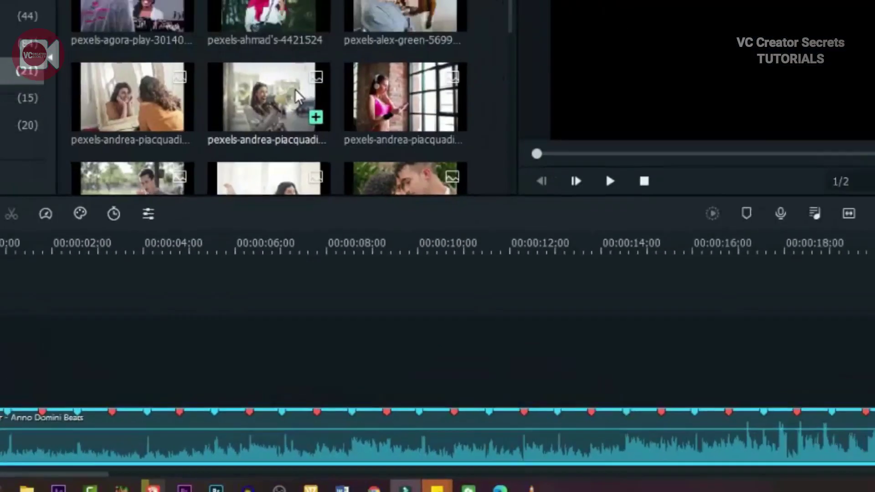
# Place the LOVE PHOTOS image of the couple at the ivy wall at the video track's start, trimmed to the second red beat marker
pyautogui.scroll(-4, 307, 186)
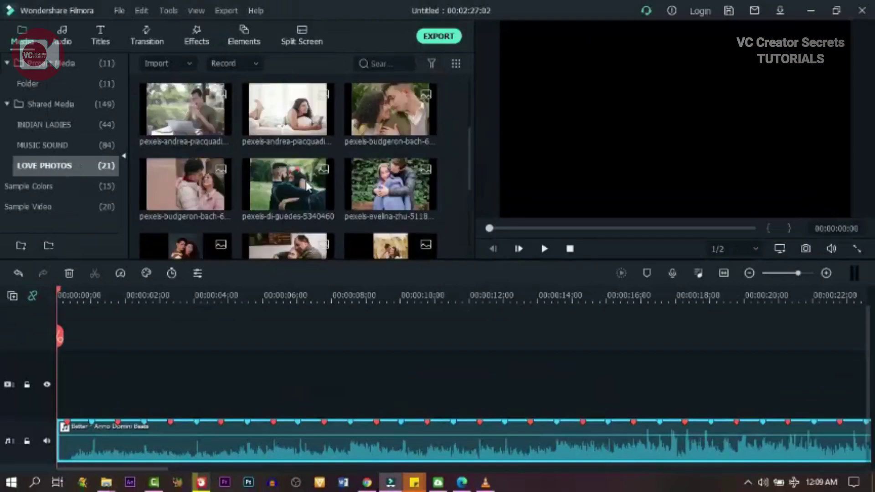
pyautogui.scroll(5, 308, 187)
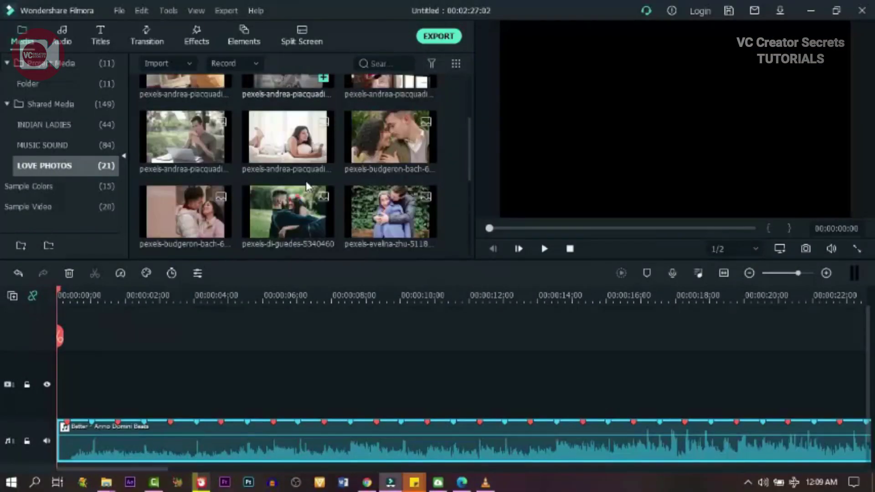
pyautogui.scroll(-3, 307, 187)
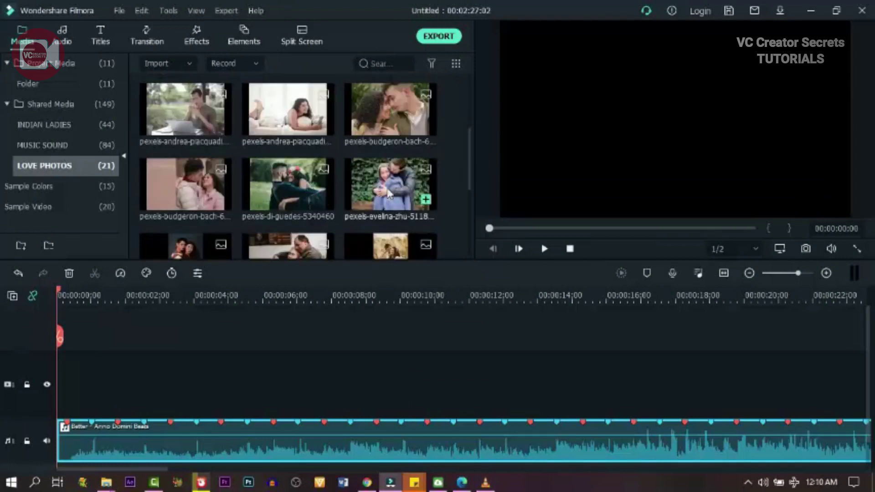
pyautogui.moveTo(394, 185); pyautogui.dragTo(50, 386)
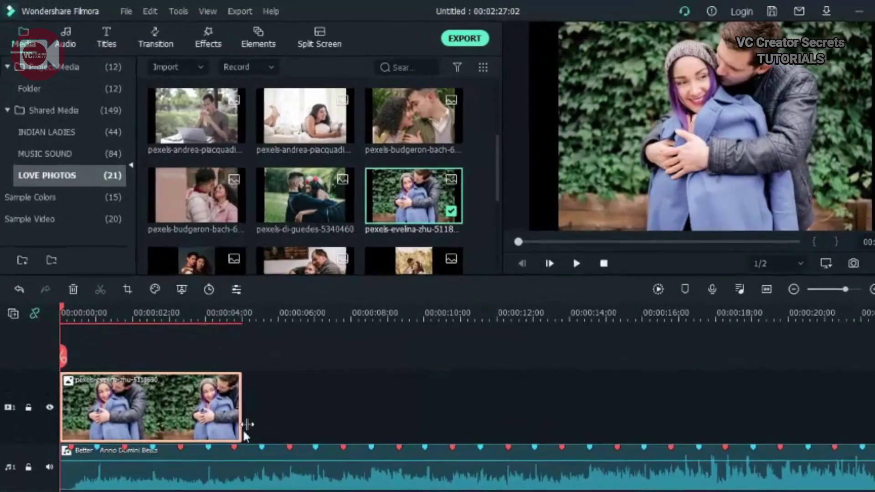
pyautogui.moveTo(246, 425); pyautogui.dragTo(126, 414)
# Append the close-up curly-haired couple and the woman lying on the bed, trimming them to the fourth and sixth red beat markers
pyautogui.moveTo(416, 117); pyautogui.dragTo(132, 420)
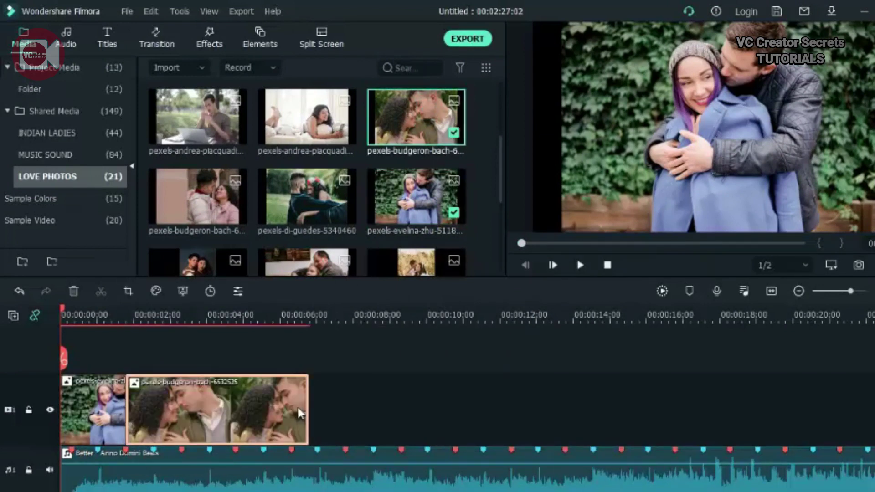
pyautogui.moveTo(308, 413); pyautogui.dragTo(235, 415)
pyautogui.moveTo(333, 134); pyautogui.dragTo(241, 419)
pyautogui.moveTo(418, 419); pyautogui.dragTo(345, 423)
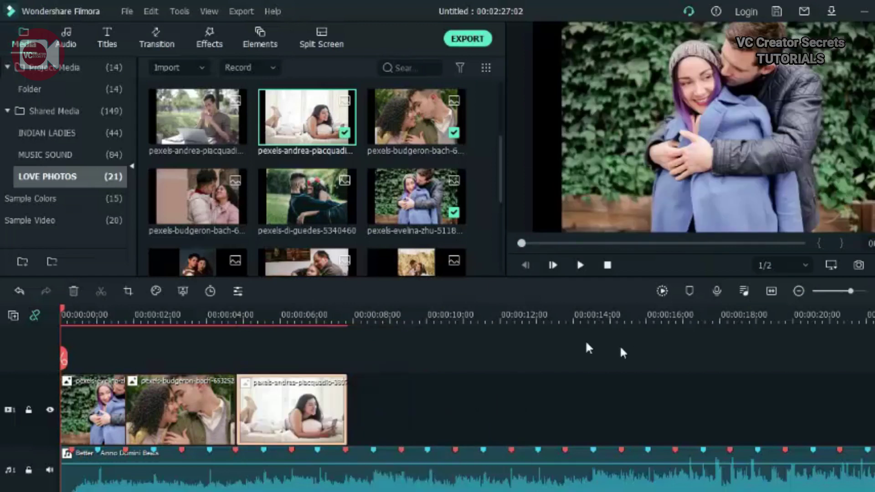
# Append the photo of the couple sitting on grass, preview it, and trim its end to the eighth red beat marker
pyautogui.moveTo(287, 194); pyautogui.dragTo(348, 417)
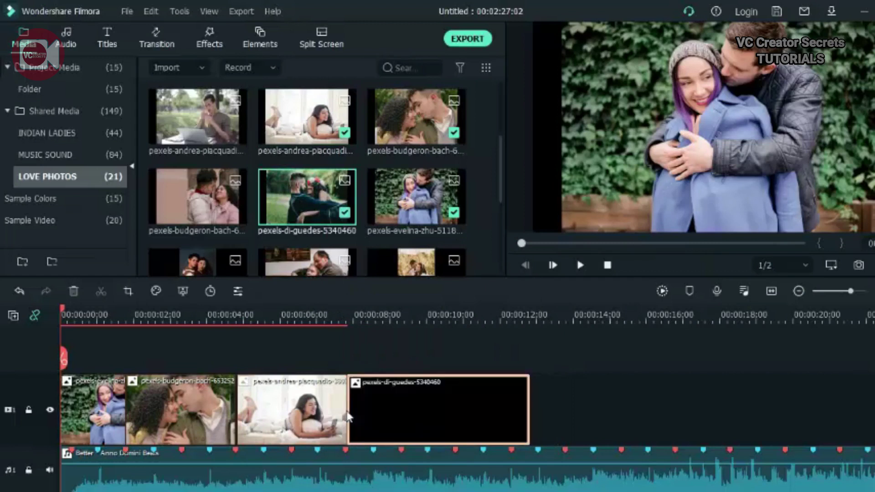
pyautogui.click(304, 318)
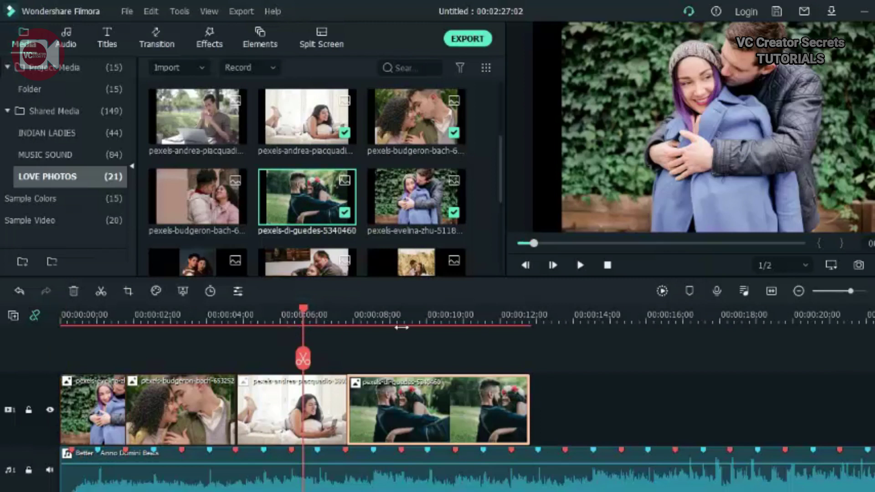
pyautogui.press('space')
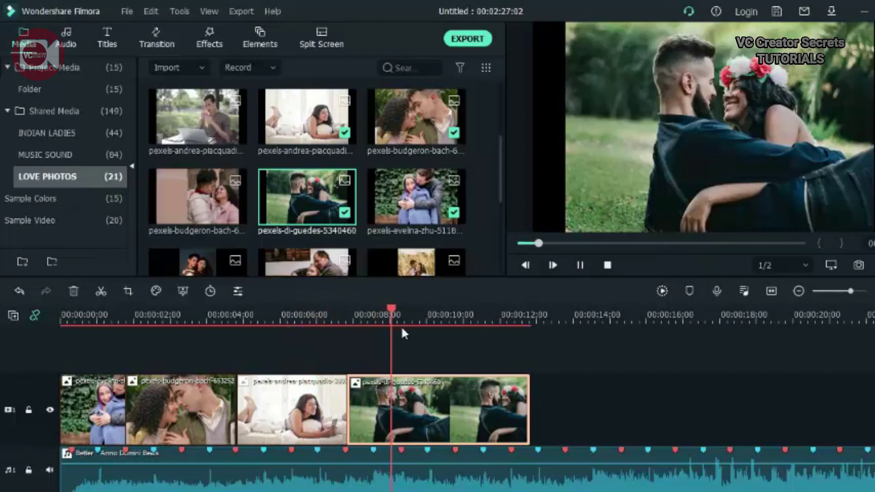
pyautogui.doubleClick(528, 418)
pyautogui.moveTo(529, 420); pyautogui.dragTo(454, 428)
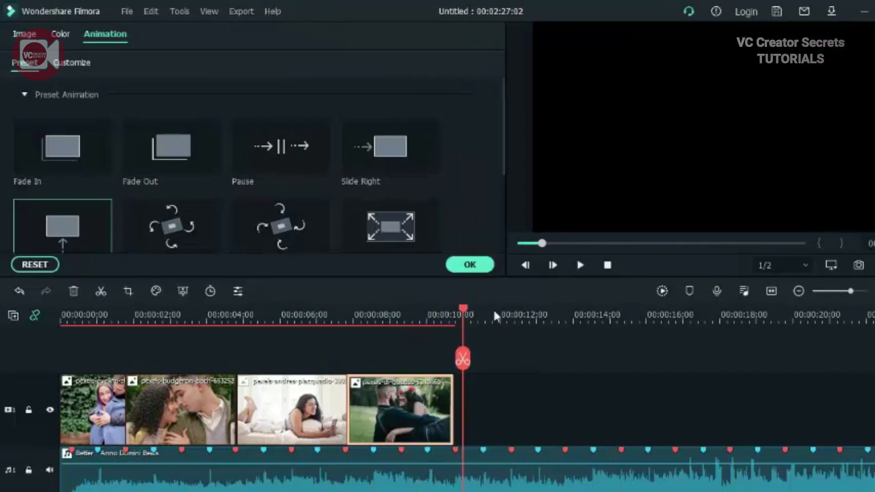
pyautogui.click(470, 265)
pyautogui.moveTo(465, 310); pyautogui.dragTo(429, 310)
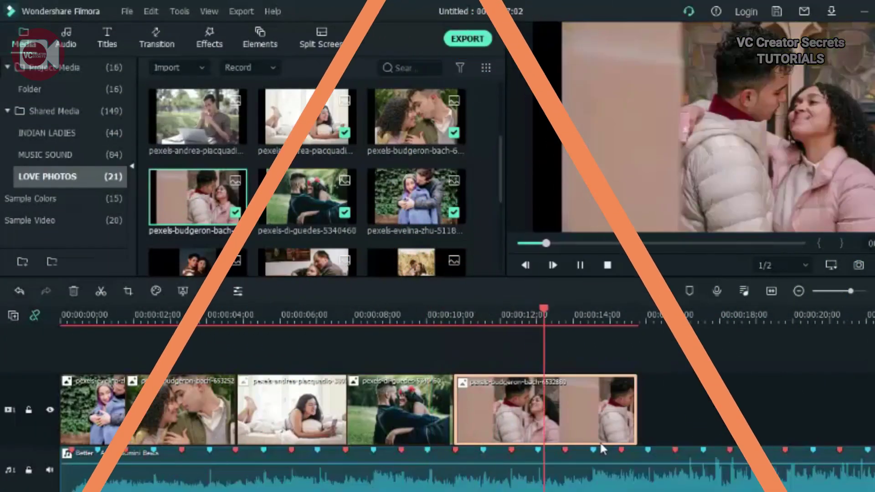
# Trim the pink-jacket couple clip to two red beat intervals, and append the man-with-laptop photo trimmed to the same span
pyautogui.moveTo(642, 412); pyautogui.dragTo(566, 413)
pyautogui.moveTo(198, 116); pyautogui.dragTo(638, 411)
pyautogui.moveTo(743, 410); pyautogui.dragTo(673, 410)
# Append the photo of the couple hugging on the brown sofa, trimmed to the next red beat marker
pyautogui.scroll(-2, 267, 190)
pyautogui.moveTo(267, 190); pyautogui.dragTo(273, 410)
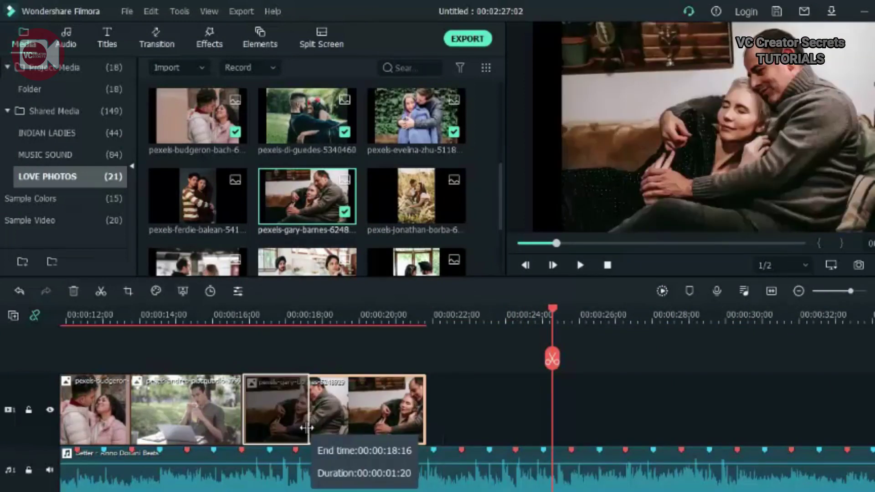
pyautogui.moveTo(425, 410); pyautogui.dragTo(297, 410)
# Append the couple seen from behind and the man in a turban with a woman, each lasting one red beat interval
pyautogui.scroll(-1, 196, 191)
pyautogui.moveTo(196, 192); pyautogui.dragTo(356, 418)
pyautogui.moveTo(306, 144); pyautogui.dragTo(362, 410)
pyautogui.moveTo(541, 410); pyautogui.dragTo(407, 410)
# Append the family-on-sofa photo and the couple lounging on a grey sofa, trimming each to one red beat interval
pyautogui.moveTo(198, 223); pyautogui.dragTo(416, 424)
pyautogui.moveTo(597, 410); pyautogui.dragTo(453, 410)
pyautogui.moveTo(416, 223); pyautogui.dragTo(461, 410)
pyautogui.moveTo(638, 410); pyautogui.dragTo(516, 410)
# Append the couple leaning on the car and the couple by the window, trimming each to one red beat interval
pyautogui.moveTo(285, 237); pyautogui.dragTo(504, 420)
pyautogui.moveTo(700, 410); pyautogui.dragTo(571, 410)
pyautogui.moveTo(416, 144); pyautogui.dragTo(588, 410)
pyautogui.moveTo(755, 410); pyautogui.dragTo(627, 411)
# Append the couple in the wheat field and the couple in striped sweaters, trimming each to one red beat interval
pyautogui.scroll(1, 499, 136)
pyautogui.moveTo(417, 144); pyautogui.dragTo(647, 410)
pyautogui.moveTo(810, 437); pyautogui.dragTo(682, 448)
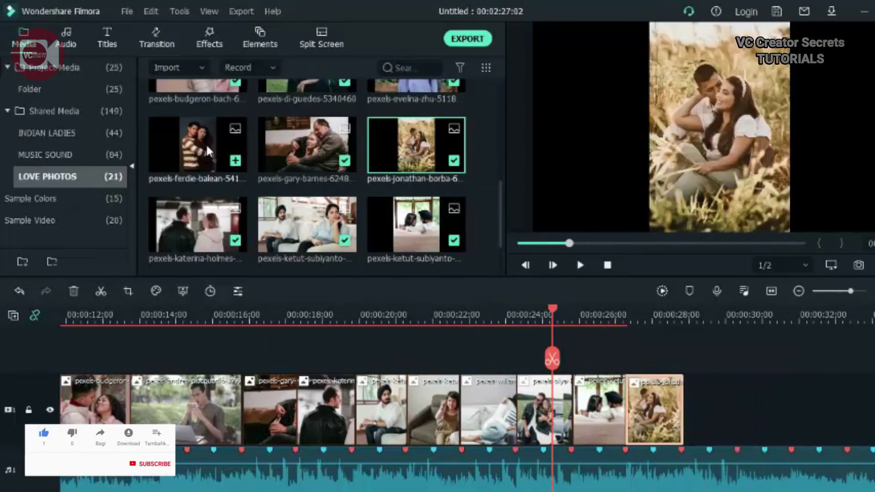
pyautogui.moveTo(198, 143); pyautogui.dragTo(702, 410)
pyautogui.moveTo(864, 437); pyautogui.dragTo(739, 448)
# Append the laughing woman in front of a purple shirt and the two women at the mirror, trimming each to two red beat intervals
pyautogui.scroll(-5, 739, 448)
pyautogui.scroll(3, 310, 182)
pyautogui.moveTo(198, 119); pyautogui.dragTo(401, 410)
pyautogui.moveTo(586, 437); pyautogui.dragTo(480, 448)
pyautogui.moveTo(191, 203); pyautogui.dragTo(487, 413)
pyautogui.moveTo(664, 437); pyautogui.dragTo(594, 424)
# Append the woman in the red hijab and the woman with the megaphone, trimming each to two red beat intervals
pyautogui.moveTo(307, 119); pyautogui.dragTo(601, 410)
pyautogui.moveTo(777, 422); pyautogui.dragTo(698, 422)
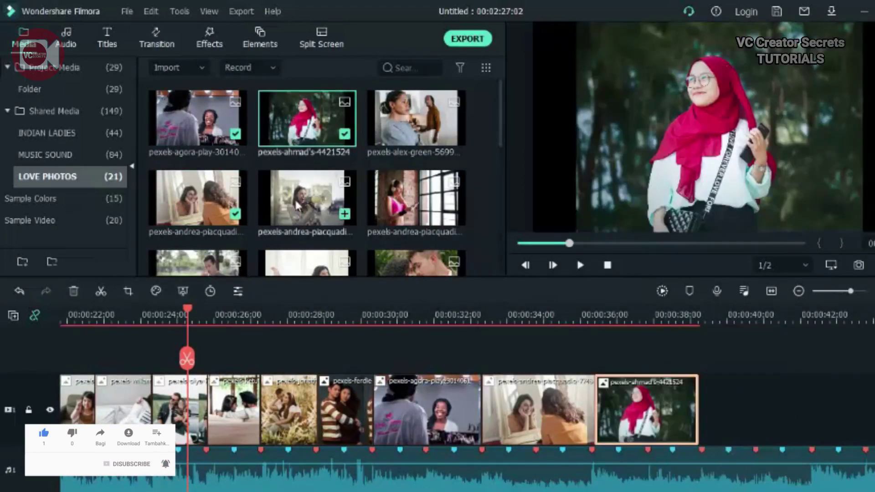
pyautogui.moveTo(307, 198); pyautogui.dragTo(729, 411)
pyautogui.moveTo(866, 424); pyautogui.dragTo(810, 423)
# Append the woman in pink trimmed to one red beat interval and the arguing couple trimmed to two
pyautogui.scroll(-5, 775, 424)
pyautogui.moveTo(416, 198); pyautogui.dragTo(484, 411)
pyautogui.moveTo(577, 424); pyautogui.dragTo(440, 424)
pyautogui.moveTo(416, 118); pyautogui.dragTo(551, 410)
pyautogui.moveTo(645, 427); pyautogui.dragTo(556, 427)
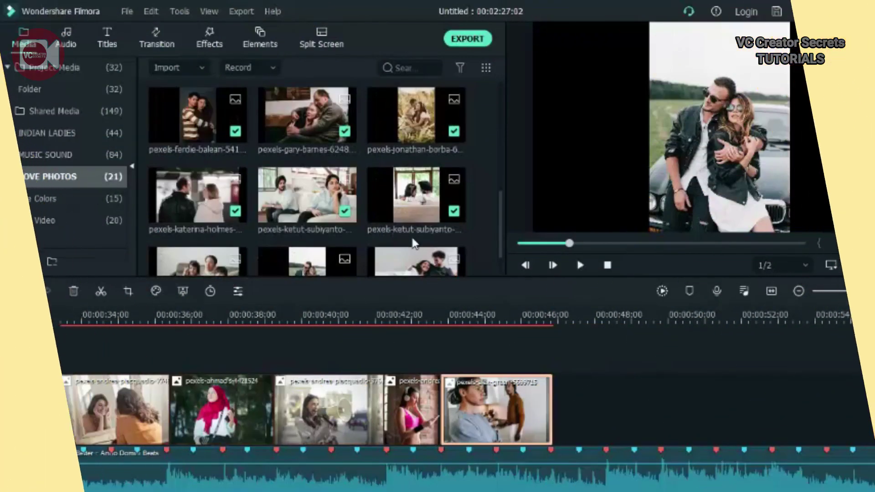
# Open the Pan & Zoom settings of the first photo on the video track
pyautogui.scroll(-2, 413, 244)
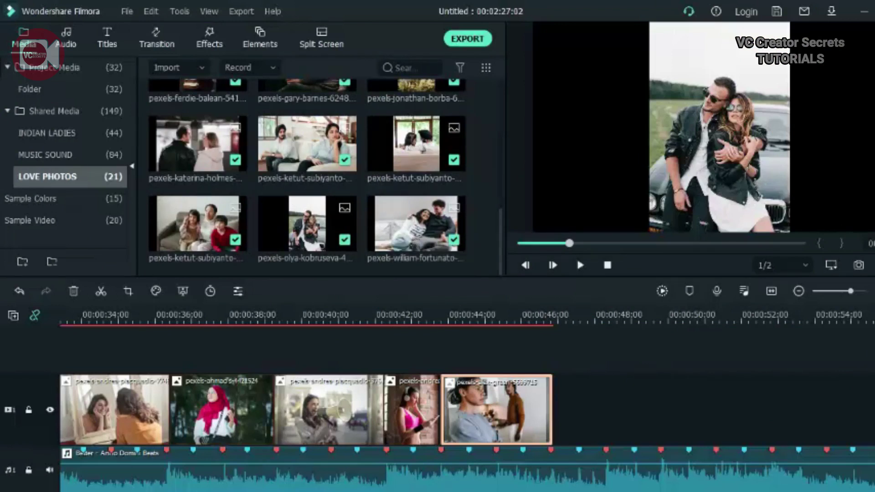
pyautogui.scroll(10, 467, 410)
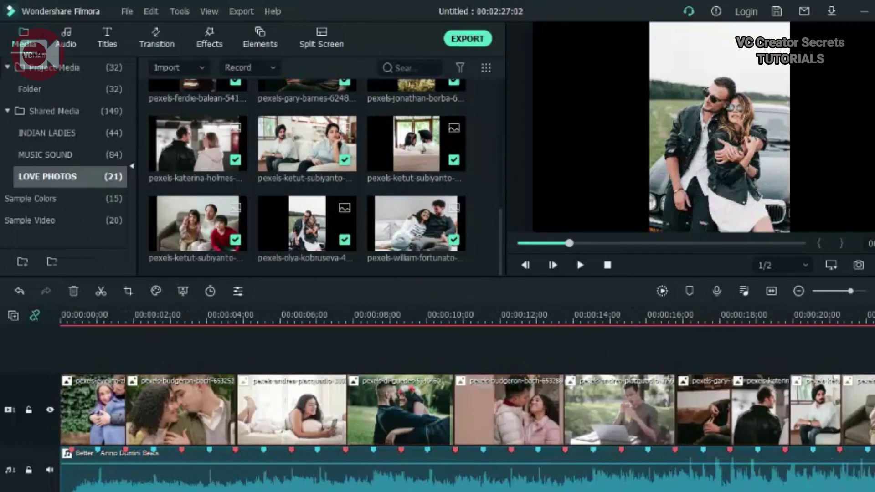
pyautogui.click(81, 318)
pyautogui.click(91, 410)
pyautogui.rightClick(91, 410)
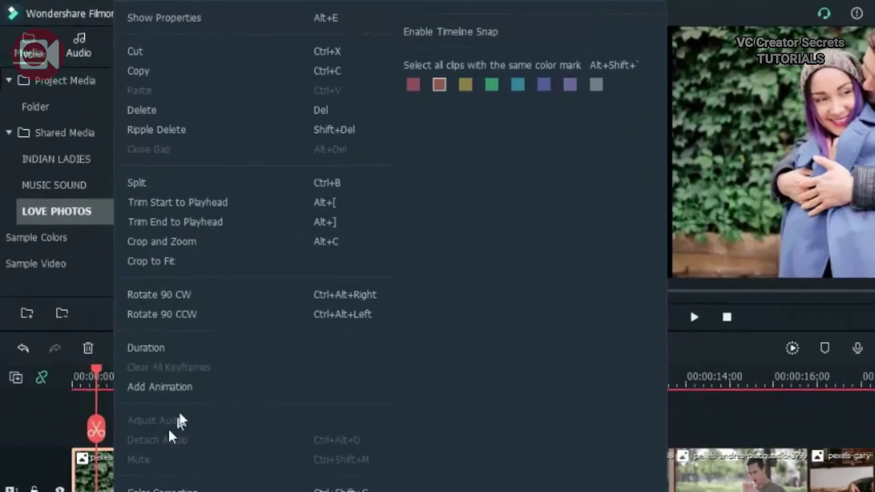
pyautogui.click(185, 242)
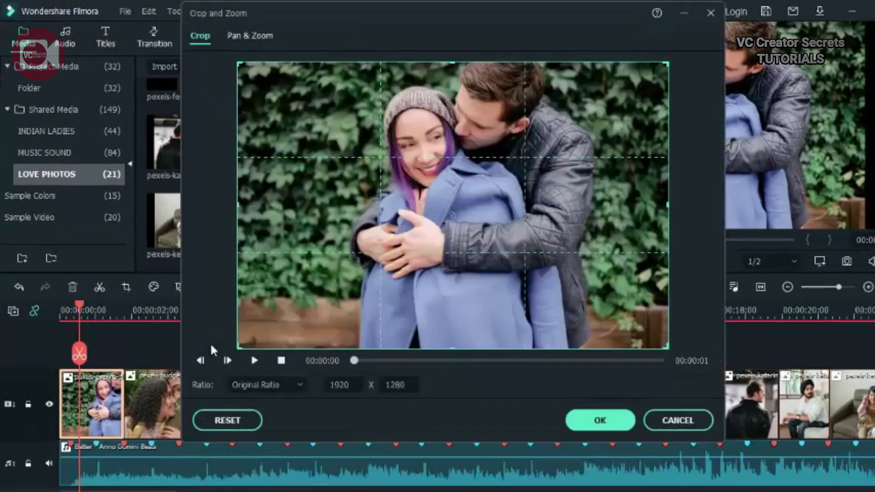
pyautogui.click(258, 36)
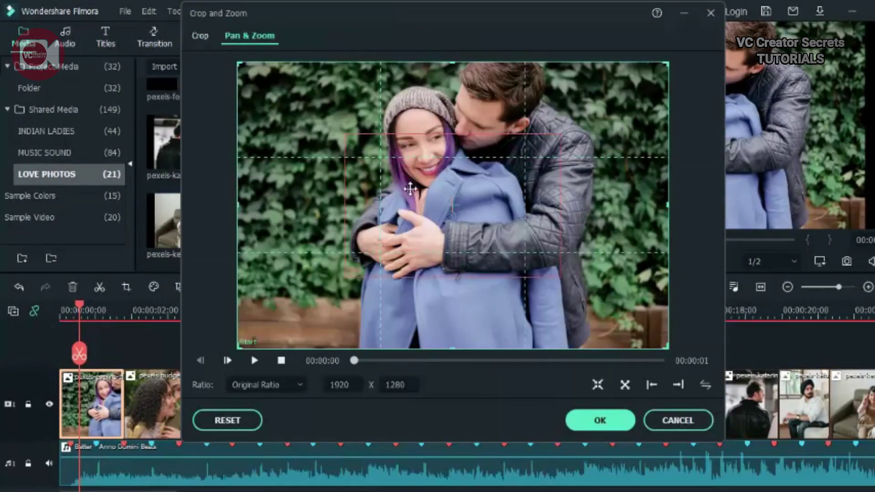
# Set the pan-and-zoom ratio to 16:9 and move the start frame up to the photo's upper edge
pyautogui.click(285, 387)
pyautogui.click(238, 270)
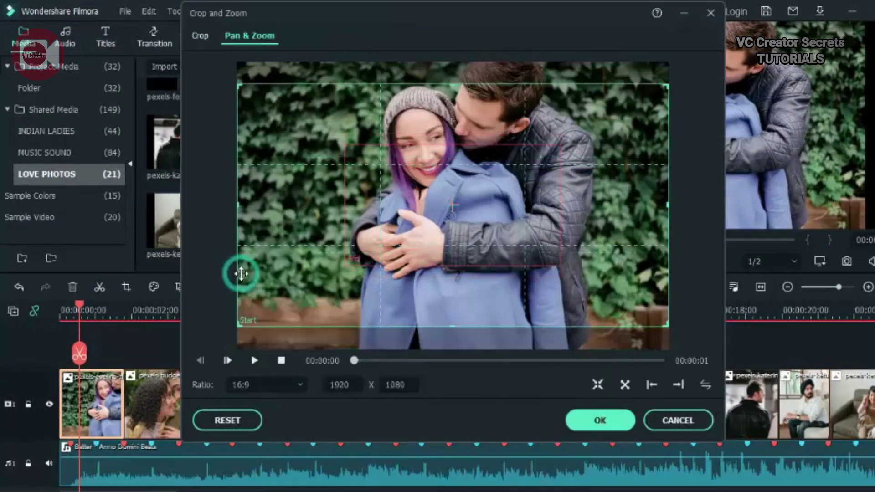
pyautogui.moveTo(613, 269); pyautogui.dragTo(615, 248)
# Enlarge the end frame to 1294 x 728, centre it on the couple's upper bodies, and apply the motion
pyautogui.click(492, 212)
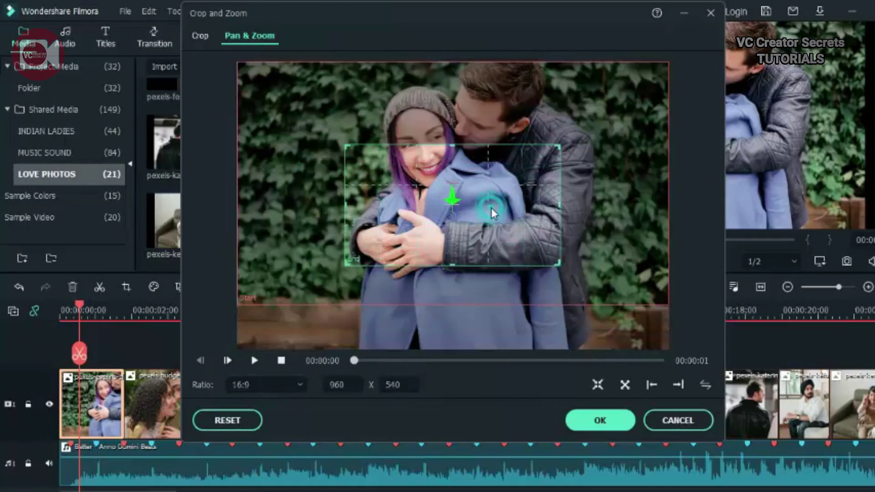
pyautogui.moveTo(557, 148); pyautogui.dragTo(637, 99)
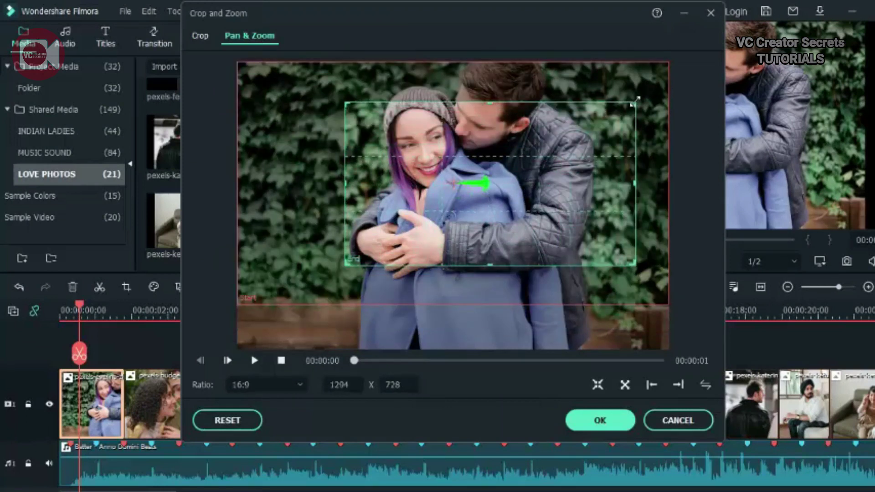
pyautogui.moveTo(588, 233); pyautogui.dragTo(558, 224)
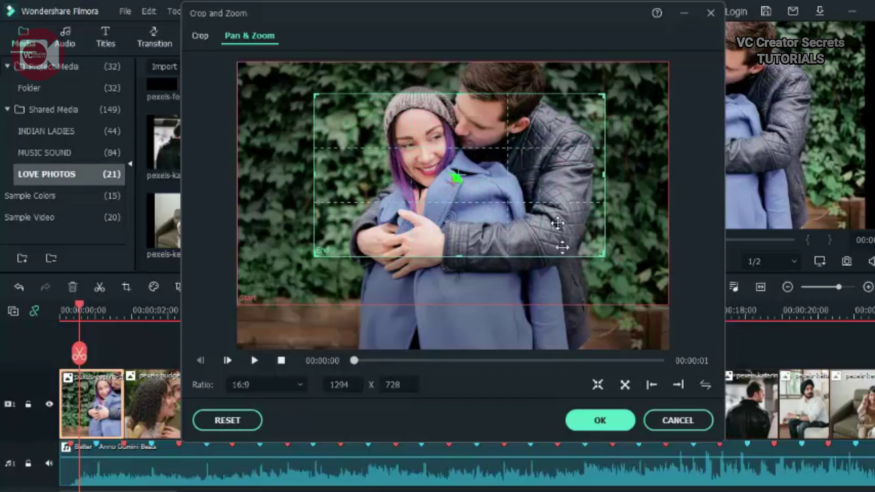
pyautogui.click(612, 424)
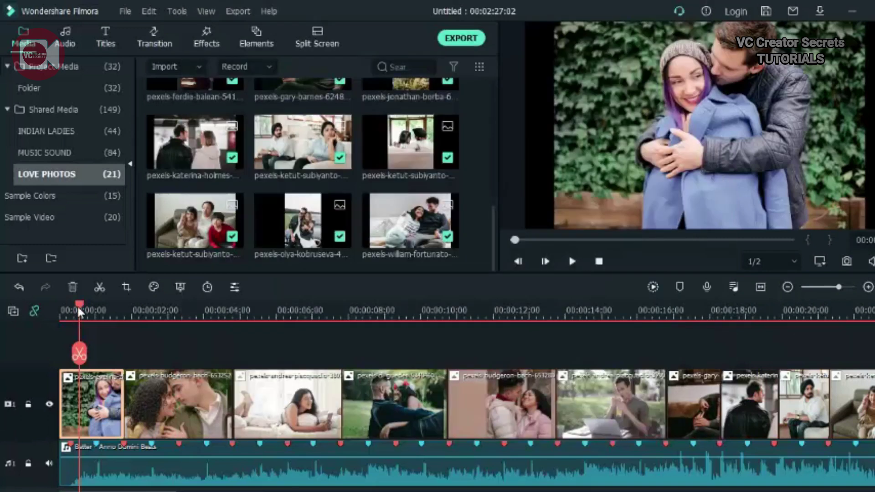
# Split the first photo at its middle beat marker and swap the pan-and-zoom start and end frames of the second part
pyautogui.moveTo(78, 311); pyautogui.dragTo(94, 310)
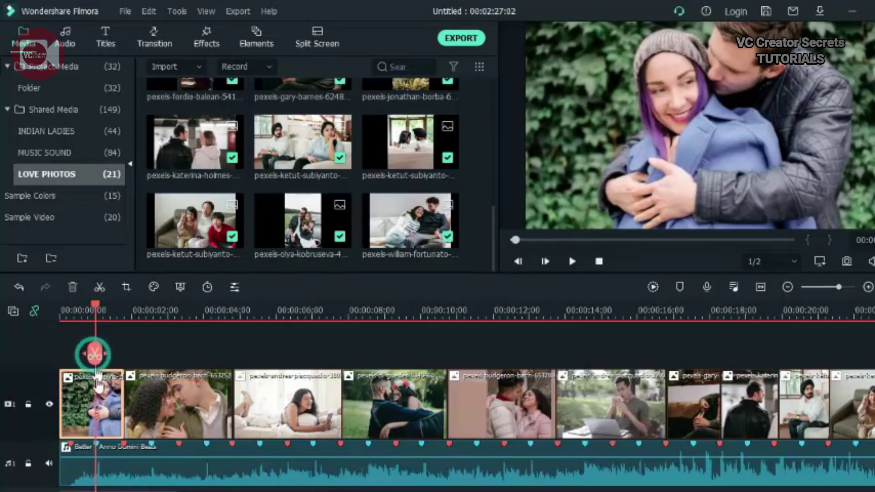
pyautogui.click(94, 354)
pyautogui.click(127, 287)
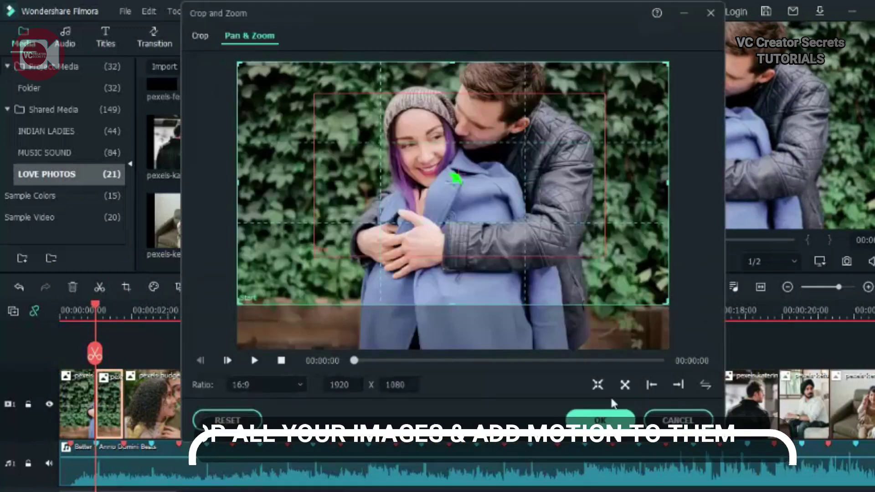
pyautogui.click(706, 382)
pyautogui.click(600, 426)
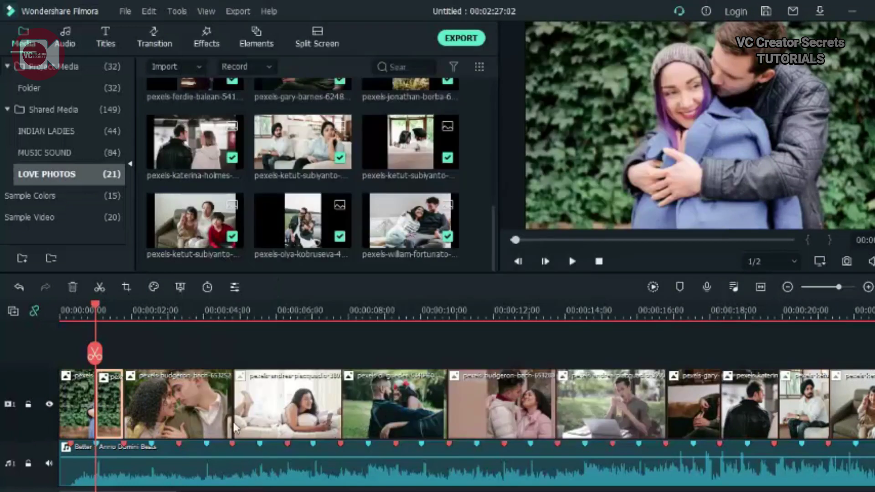
# Set the crop ratio of the second photo on the video track to 16:9 and show its Pan & Zoom settings
pyautogui.click(188, 412)
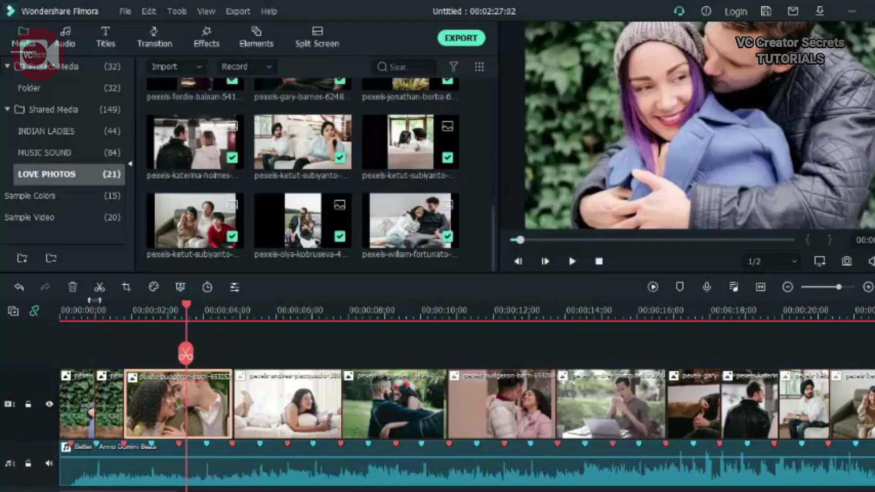
pyautogui.click(127, 287)
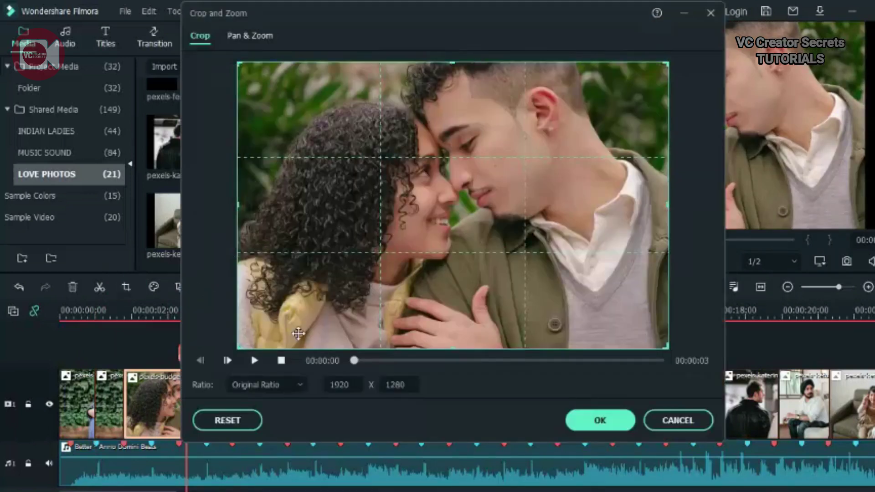
pyautogui.click(284, 386)
pyautogui.click(242, 273)
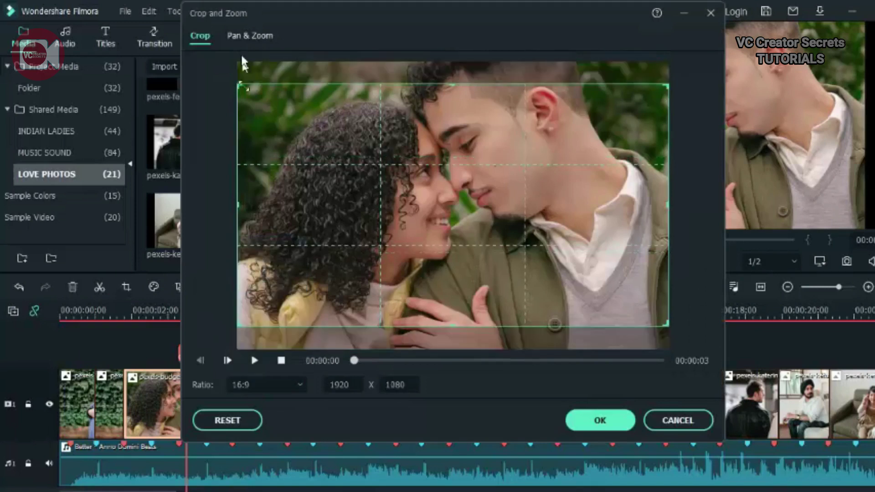
pyautogui.click(246, 35)
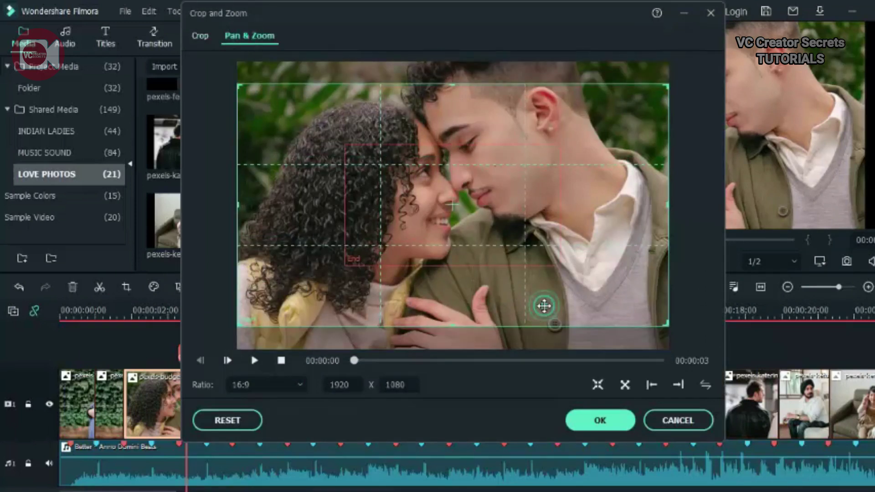
# Enlarge the second photo's end frame to 1447 x 814, centre it around the couple's faces, and apply the motion
pyautogui.click(492, 201)
pyautogui.moveTo(559, 145); pyautogui.dragTo(628, 109)
pyautogui.moveTo(345, 264); pyautogui.dragTo(305, 288)
pyautogui.moveTo(504, 244); pyautogui.dragTo(493, 248)
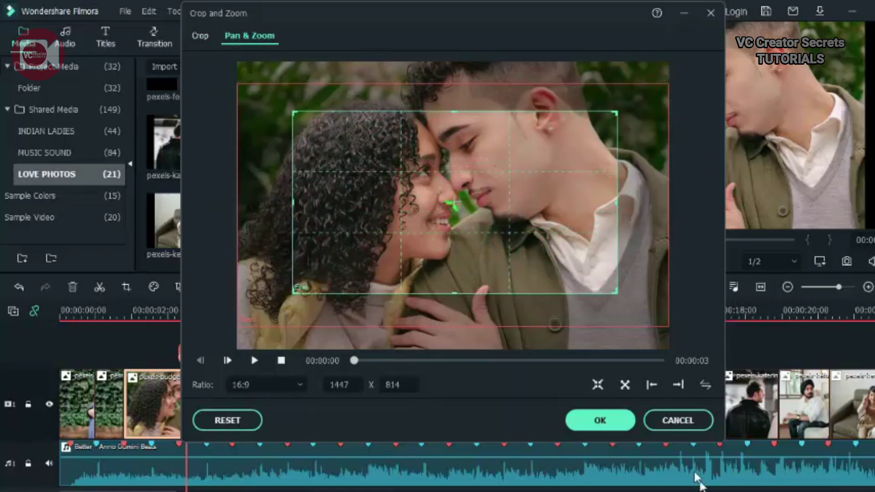
pyautogui.click(591, 426)
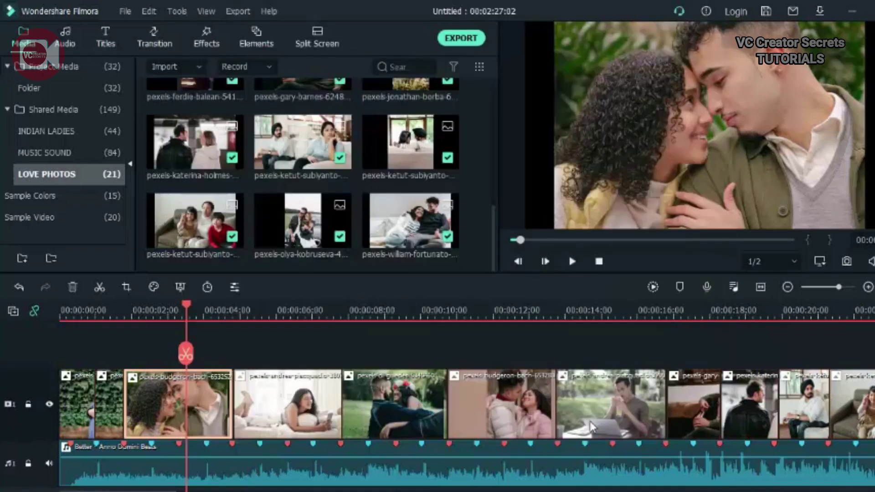
# Split the second photo at its middle beat marker and swap the pan-and-zoom start and end frames of its second part
pyautogui.moveTo(186, 310); pyautogui.dragTo(180, 305)
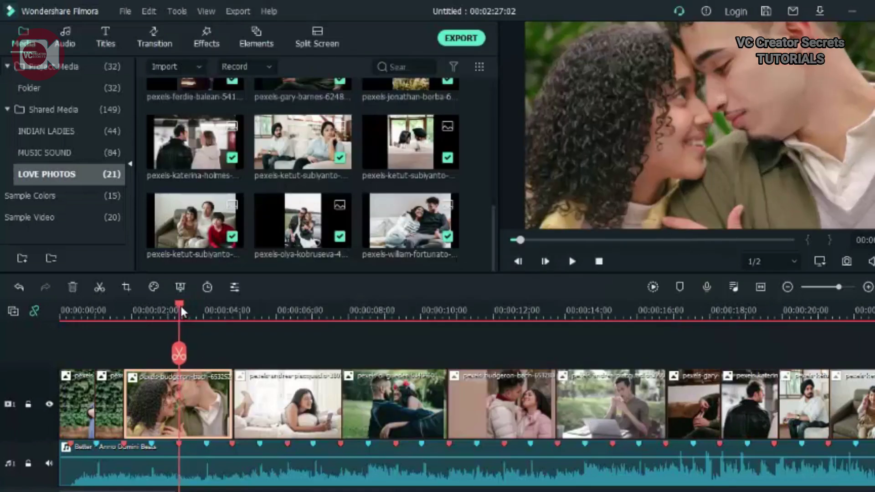
pyautogui.click(179, 353)
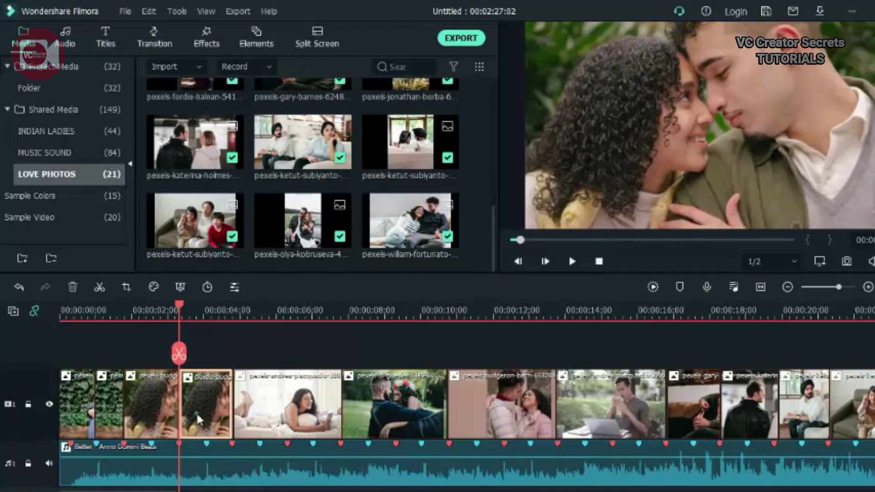
pyautogui.click(125, 286)
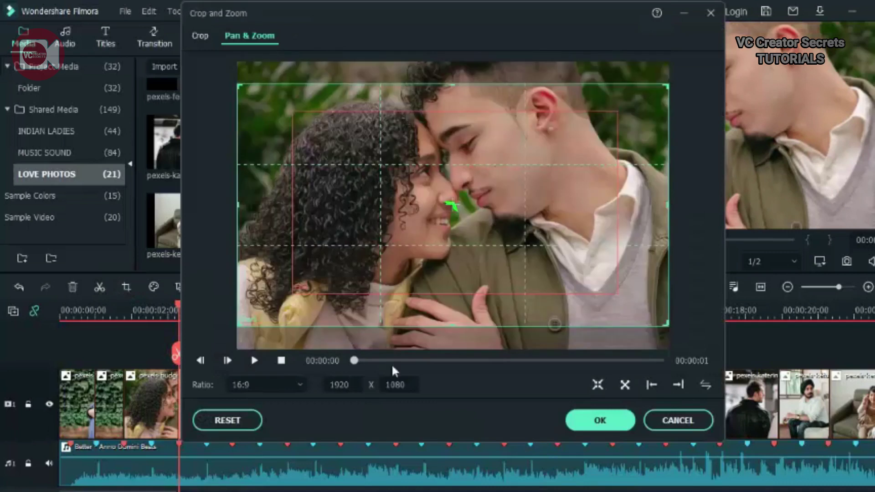
pyautogui.click(705, 386)
pyautogui.click(606, 420)
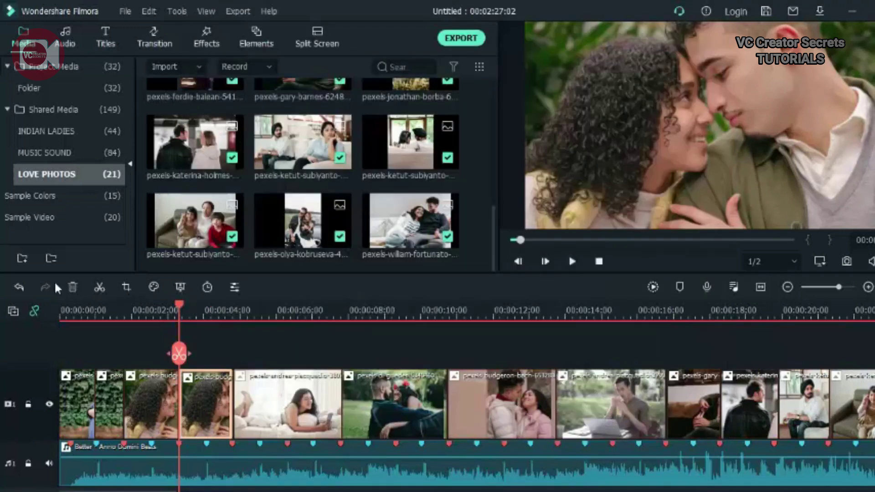
# Play the slideshow from the beginning to check the motion of the first two photos against the beat
pyautogui.moveTo(182, 303); pyautogui.dragTo(1, 340)
pyautogui.press('space')
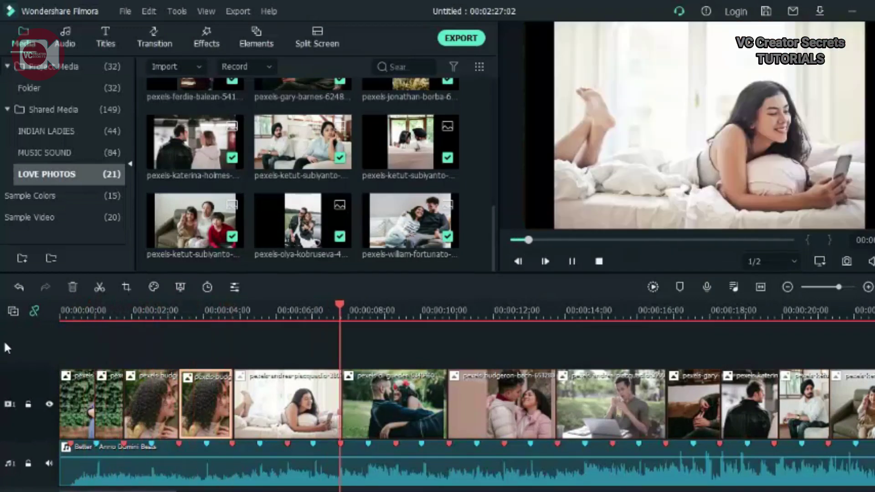
# Set the ratio of the photo of the woman lying on the bed to 16:9 and show its Pan & Zoom settings
pyautogui.click(295, 414)
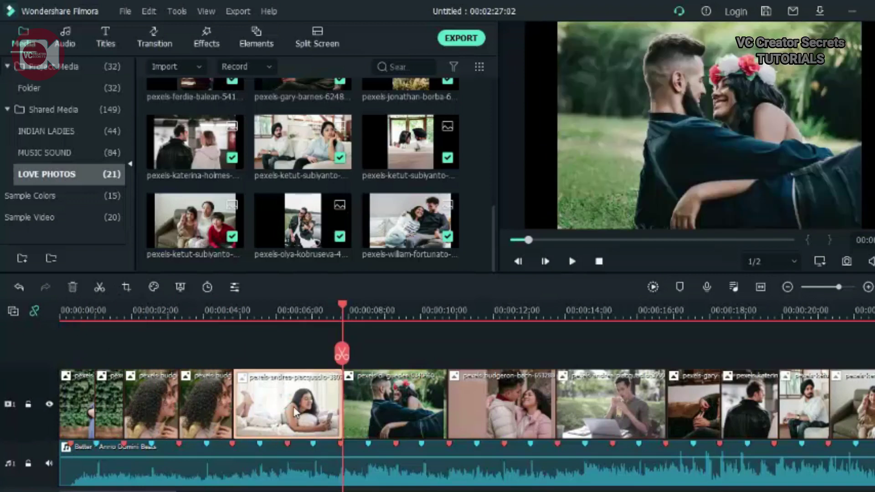
pyautogui.click(125, 287)
pyautogui.click(261, 386)
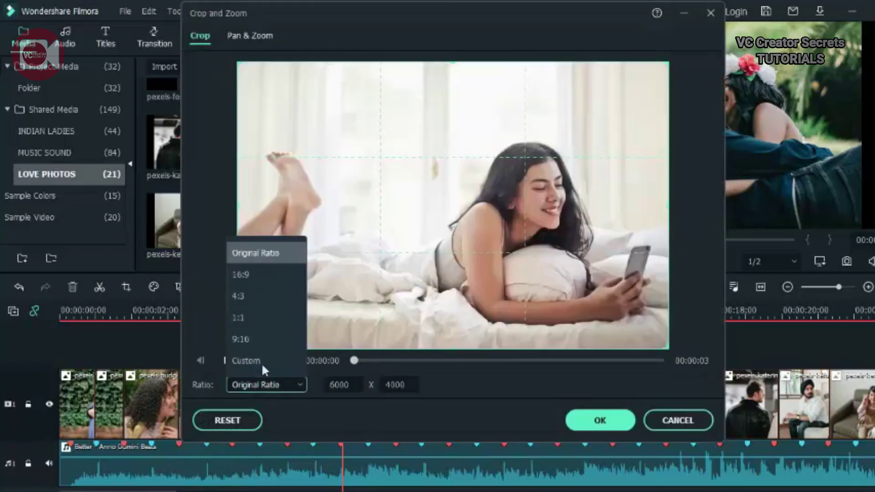
pyautogui.click(246, 273)
pyautogui.click(249, 36)
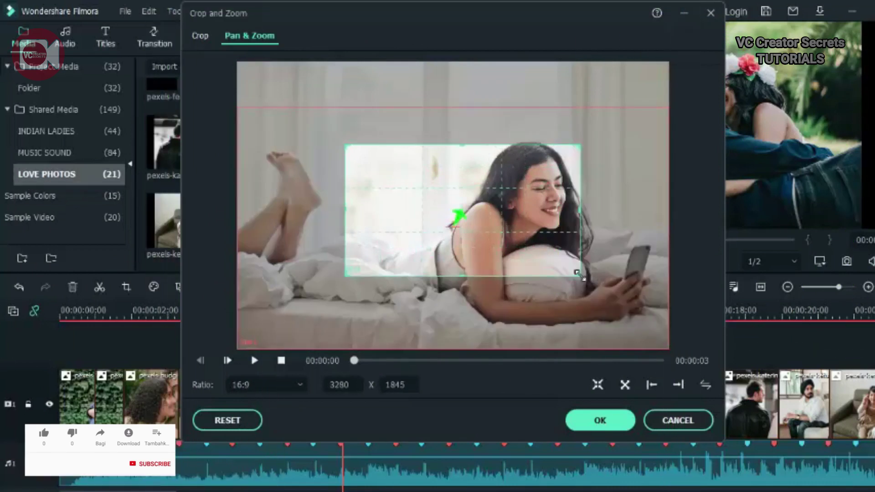
# Pan from a start frame over the woman's legs to a 4429 x 2491 end frame over her upper body, preview it, and apply
pyautogui.click(678, 385)
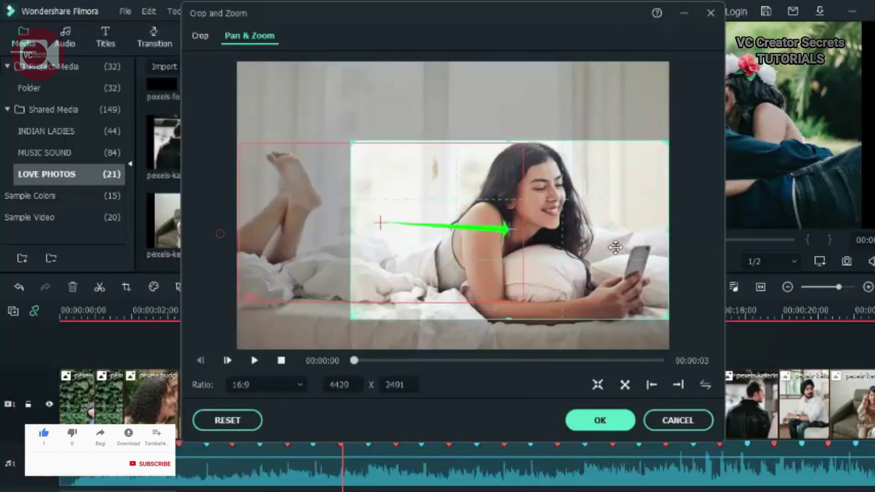
pyautogui.click(255, 361)
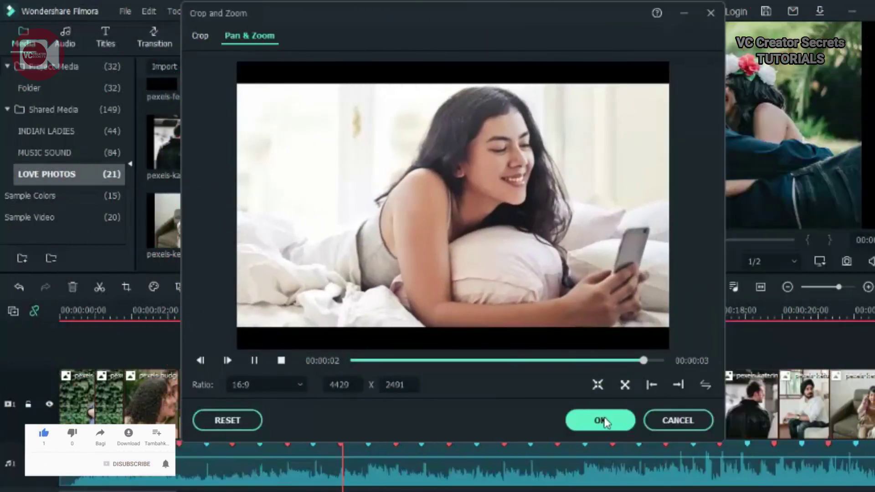
pyautogui.click(601, 419)
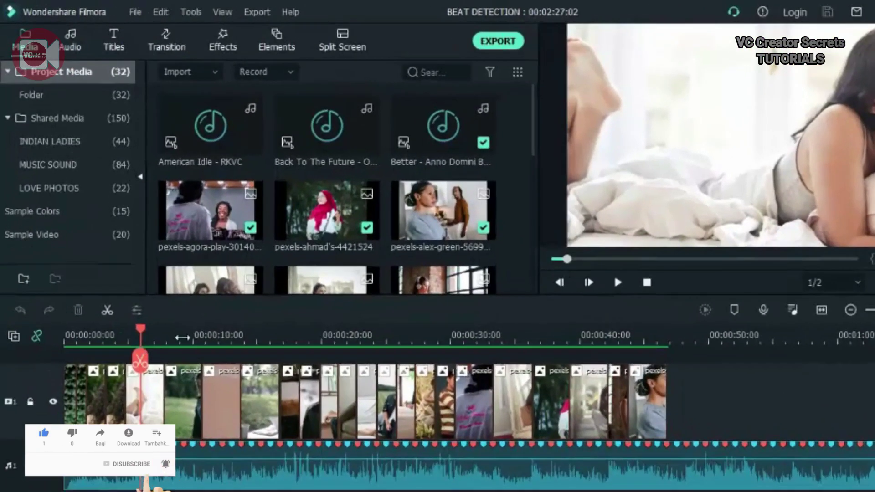
# Open the Pan & Zoom settings of the photo of the couple on the grass and set the ratio to 16:9
pyautogui.click(161, 301)
pyautogui.click(176, 397)
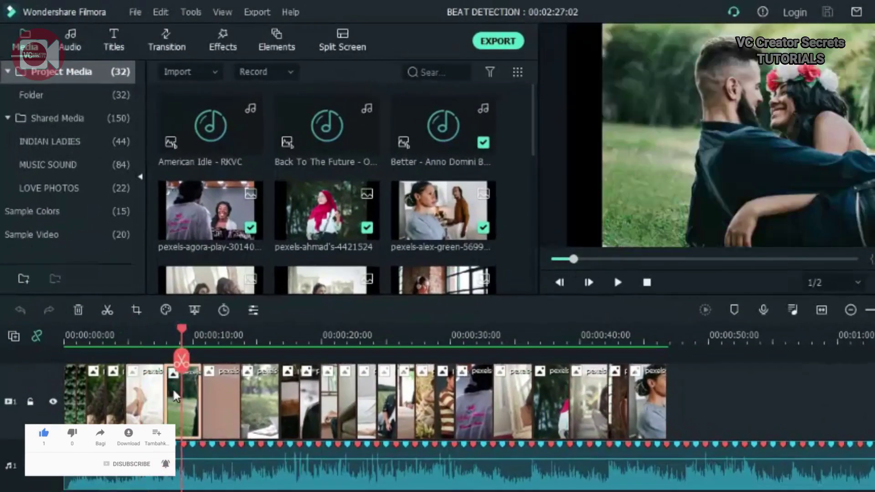
pyautogui.click(136, 313)
pyautogui.click(271, 40)
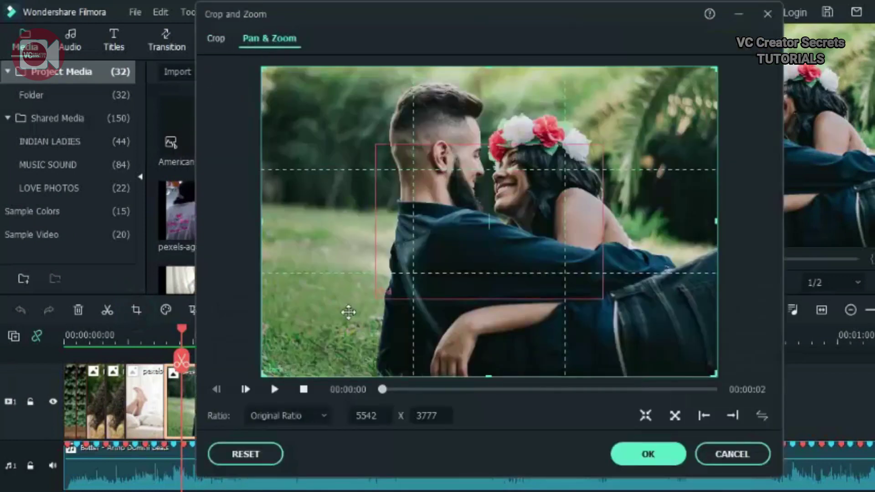
pyautogui.click(292, 416)
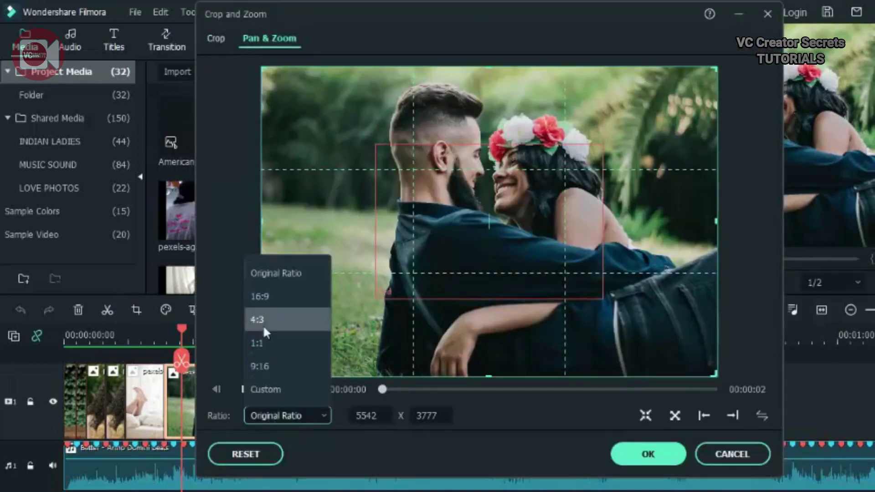
pyautogui.click(258, 295)
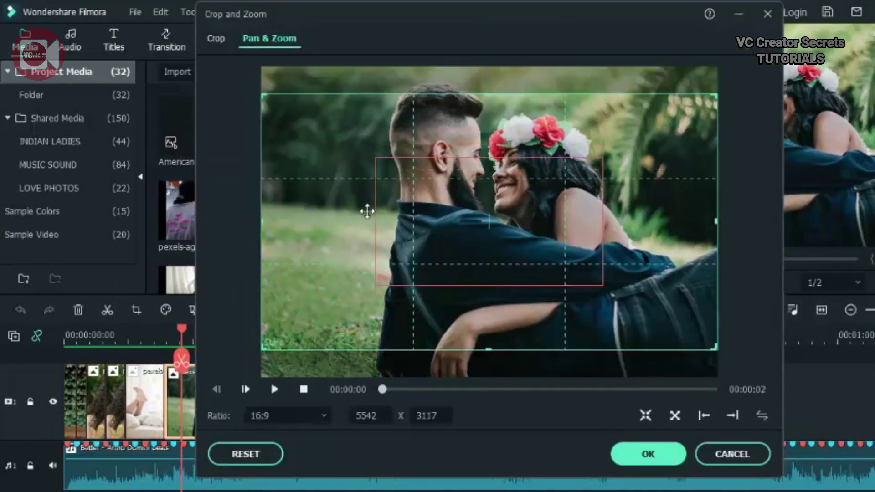
# Enlarge the grass photo's end frame to 4500 x 2531, shift it slightly up over the couple, and apply the motion
pyautogui.click(494, 241)
pyautogui.moveTo(598, 280); pyautogui.dragTo(675, 321)
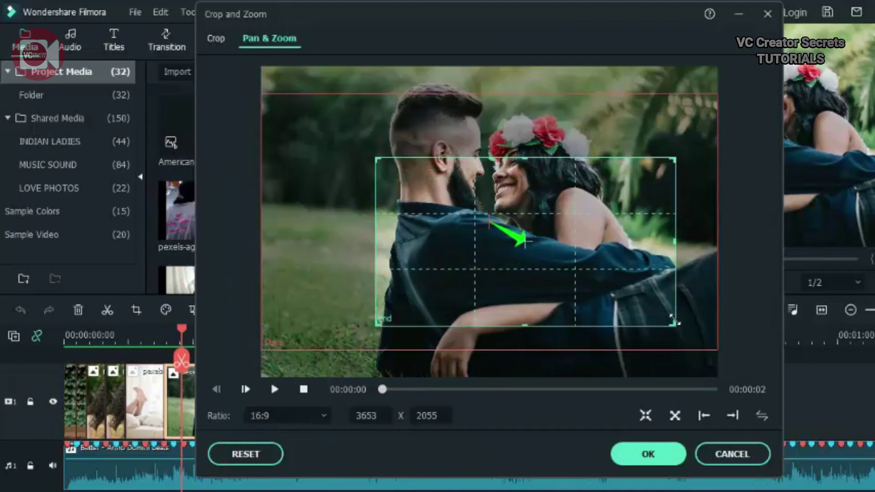
pyautogui.moveTo(382, 162); pyautogui.dragTo(306, 135)
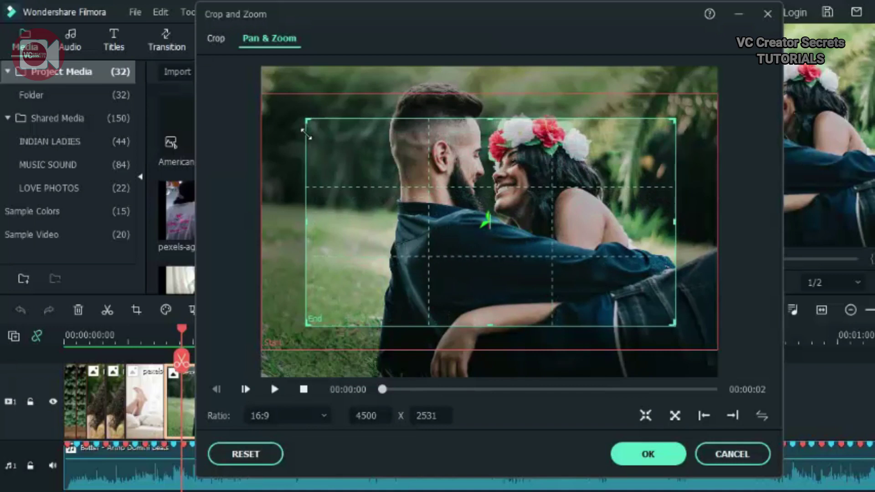
pyautogui.moveTo(474, 229); pyautogui.dragTo(468, 224)
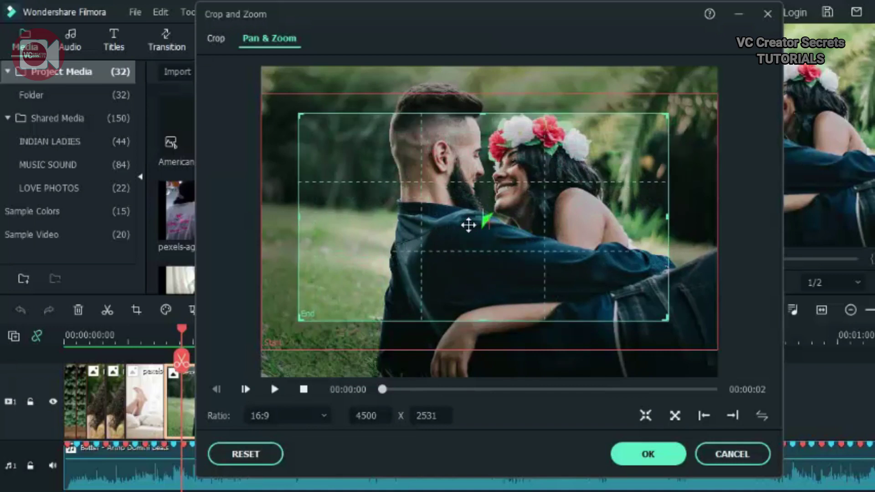
pyautogui.click(653, 454)
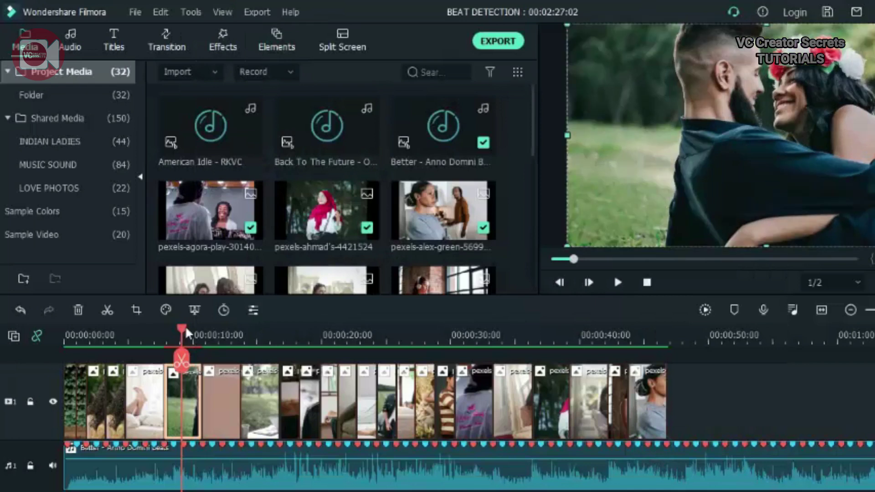
# Split the grass photo at its middle beat marker and swap the pan-and-zoom start and end frames of its second part
pyautogui.click(183, 365)
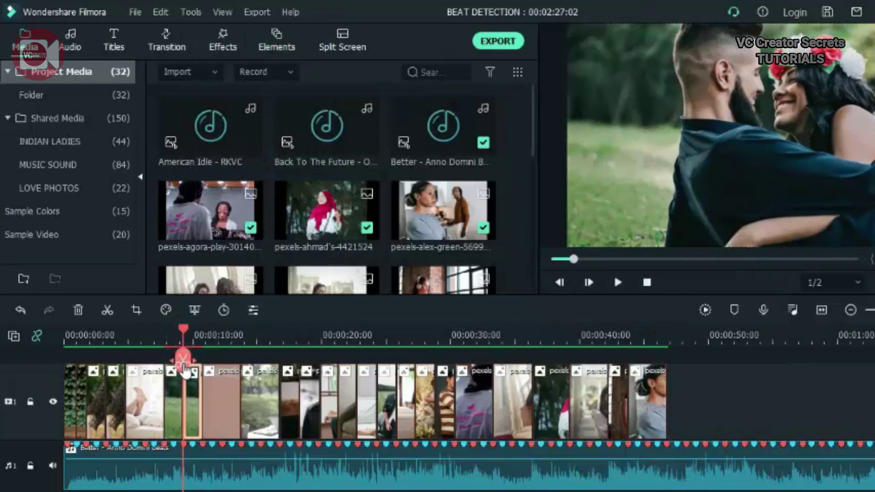
pyautogui.click(136, 311)
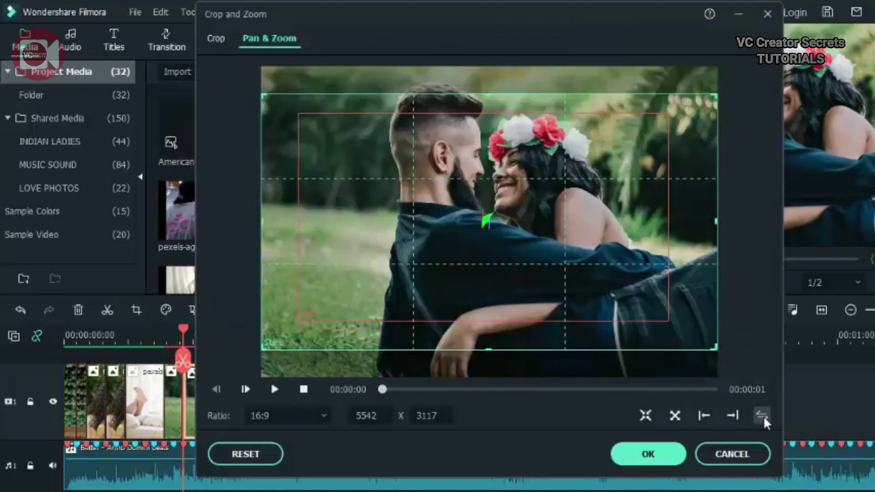
pyautogui.click(762, 415)
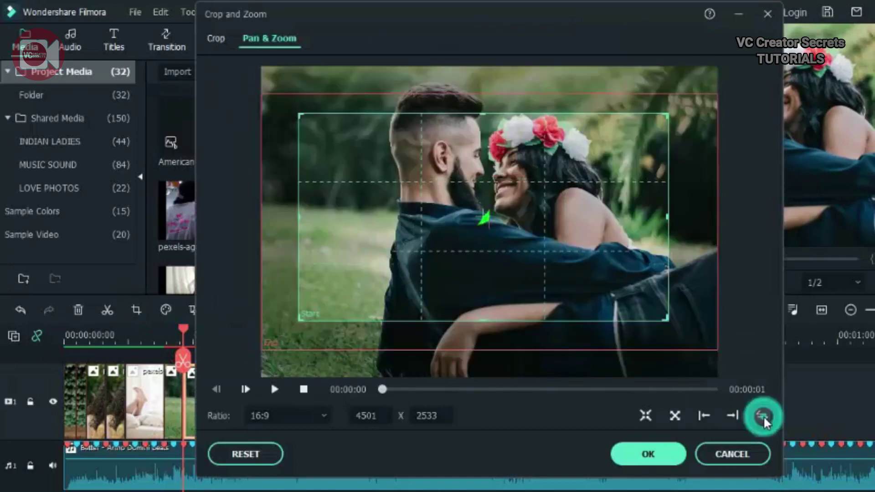
pyautogui.click(647, 454)
# Set the pan-and-zoom ratio of the photo of the couple in winter jackets to 16:9 and move its start frame to the upper edge
pyautogui.click(222, 397)
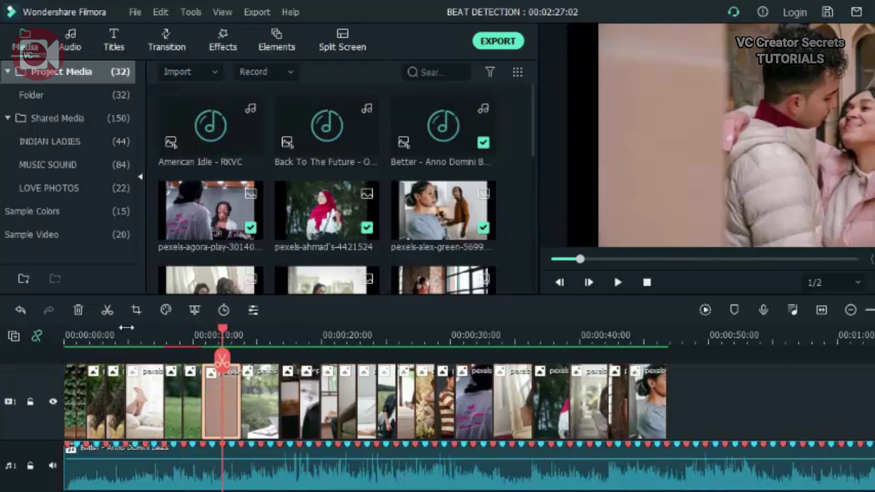
pyautogui.click(136, 311)
pyautogui.click(269, 38)
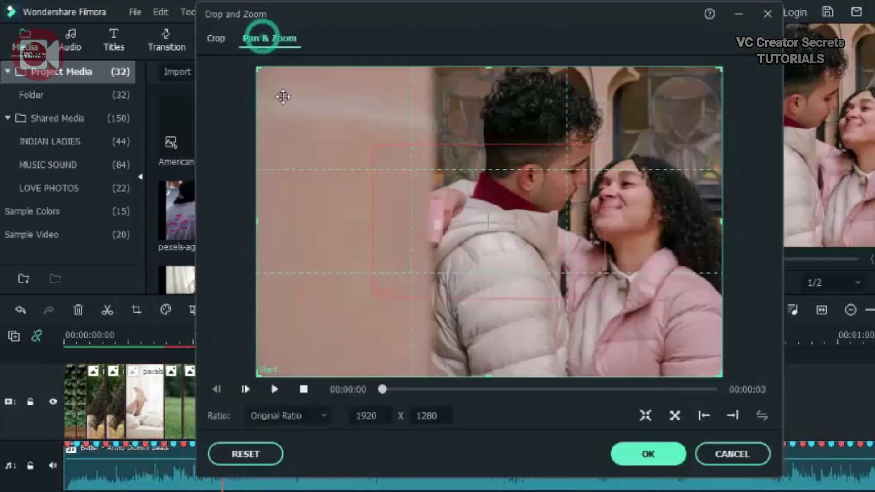
pyautogui.click(287, 415)
pyautogui.click(268, 299)
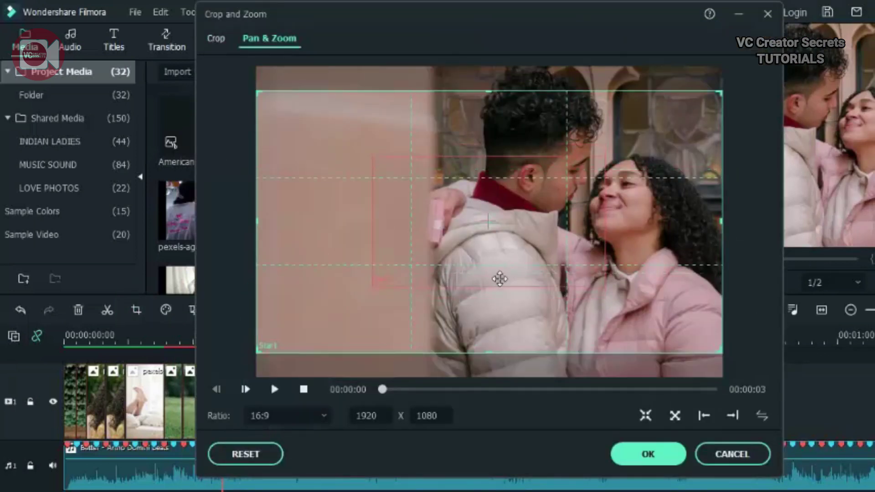
pyautogui.moveTo(500, 278); pyautogui.dragTo(499, 270)
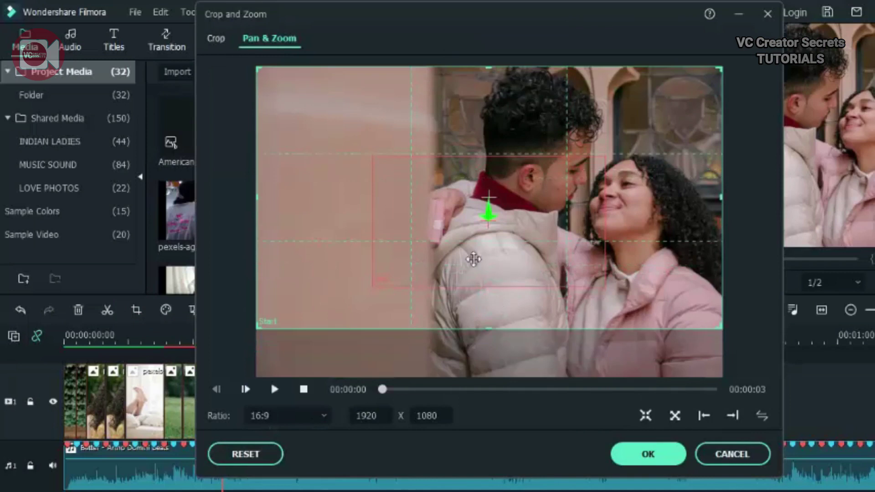
# Enlarge the winter-jacket photo's end frame to 1339 x 753, place it around the couple's heads, and apply the motion
pyautogui.click(597, 179)
pyautogui.moveTo(604, 156); pyautogui.dragTo(702, 102)
pyautogui.moveTo(590, 229)
pyautogui.mouseDown()
pyautogui.moveTo(610, 219)
pyautogui.moveTo(599, 218)
pyautogui.mouseUp()
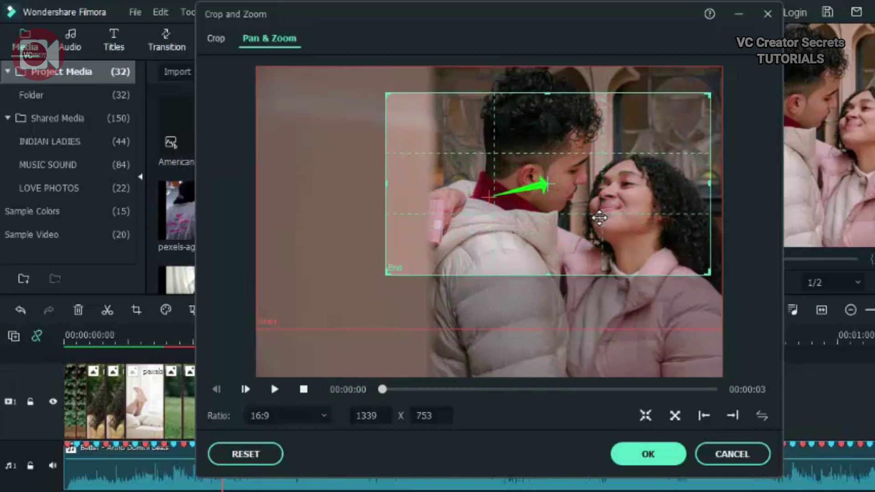
pyautogui.click(659, 456)
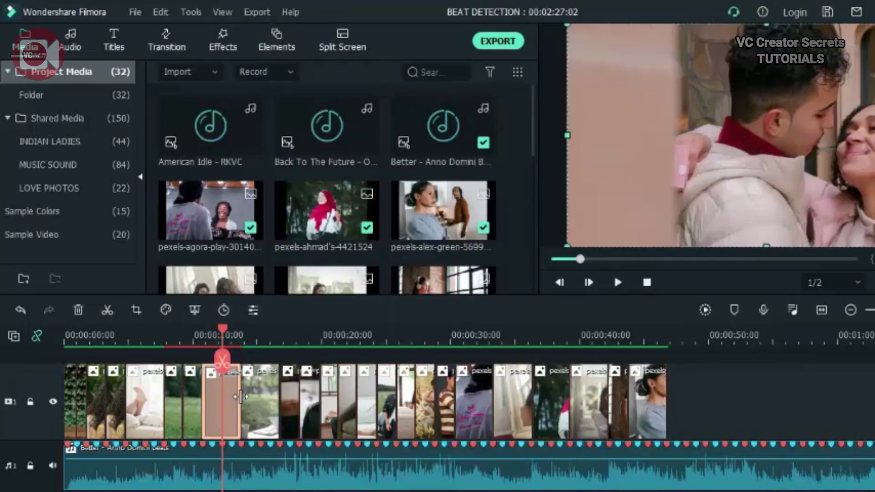
# Split the winter-jacket photo at its middle beat marker and swap the pan-and-zoom start and end frames of its second part
pyautogui.click(222, 362)
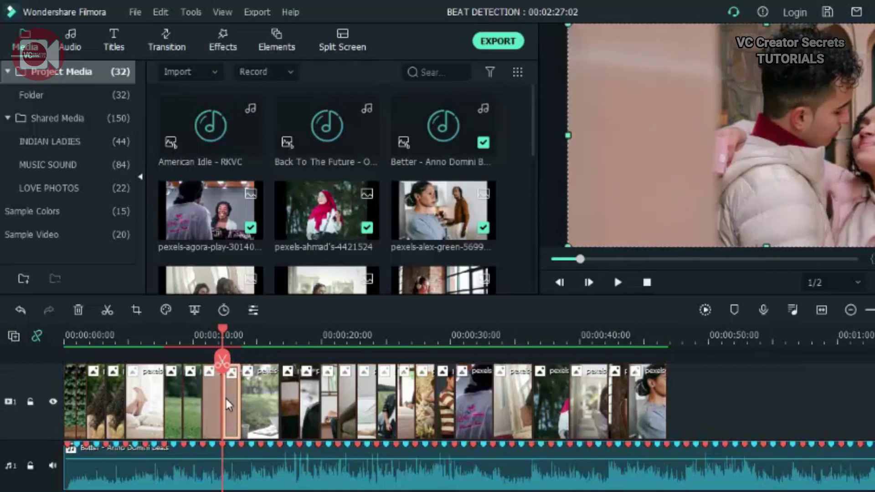
pyautogui.click(136, 310)
pyautogui.click(754, 415)
pyautogui.click(648, 454)
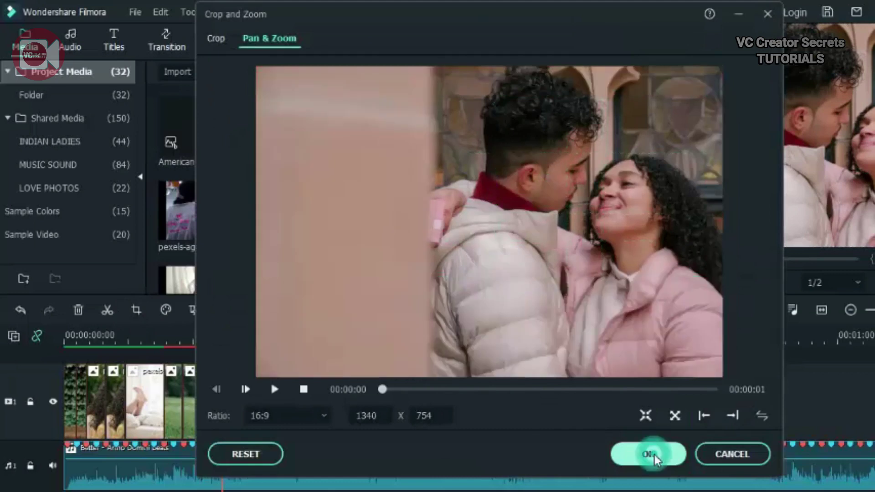
# Set the crop ratio of the photo of the man drinking at his laptop to 16:9
pyautogui.click(262, 407)
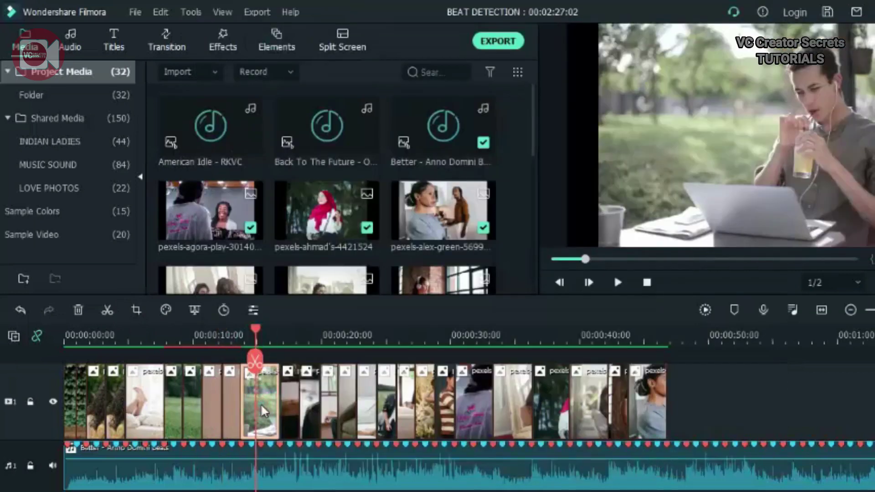
pyautogui.click(136, 310)
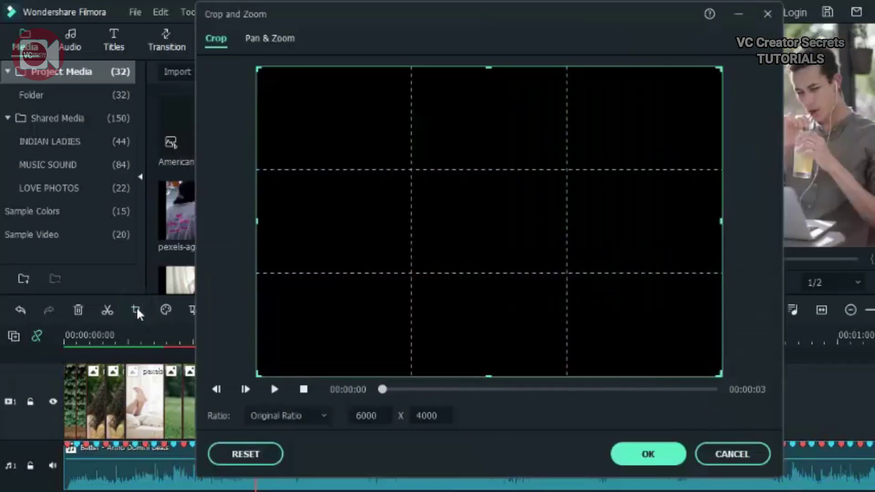
pyautogui.click(291, 416)
pyautogui.click(259, 297)
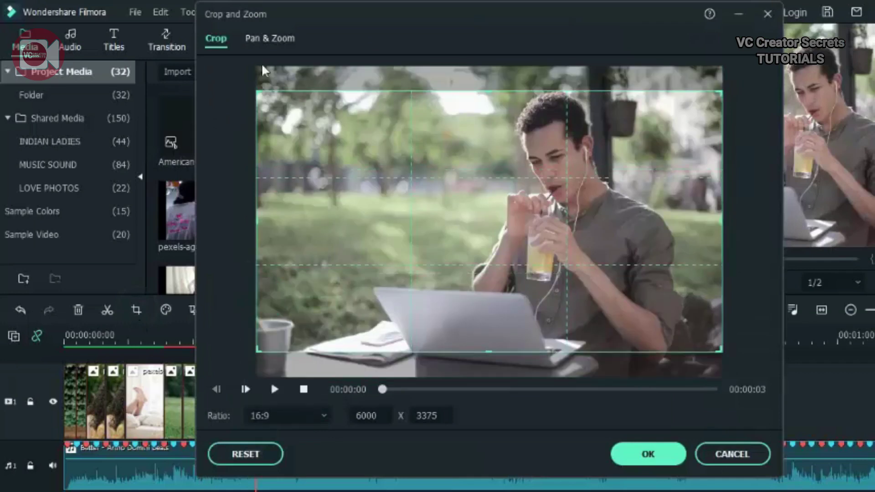
# Enlarge the laptop photo's pan-and-zoom end frame at two opposite corners and shift it slightly towards the drinking man
pyautogui.click(270, 38)
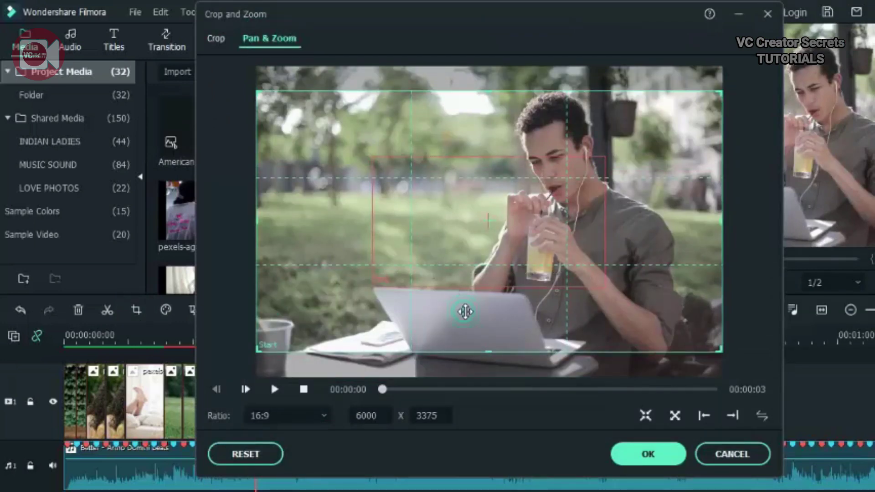
pyautogui.click(466, 225)
pyautogui.moveTo(604, 287); pyautogui.dragTo(660, 317)
pyautogui.moveTo(371, 160); pyautogui.dragTo(310, 120)
pyautogui.moveTo(447, 242); pyautogui.dragTo(469, 236)
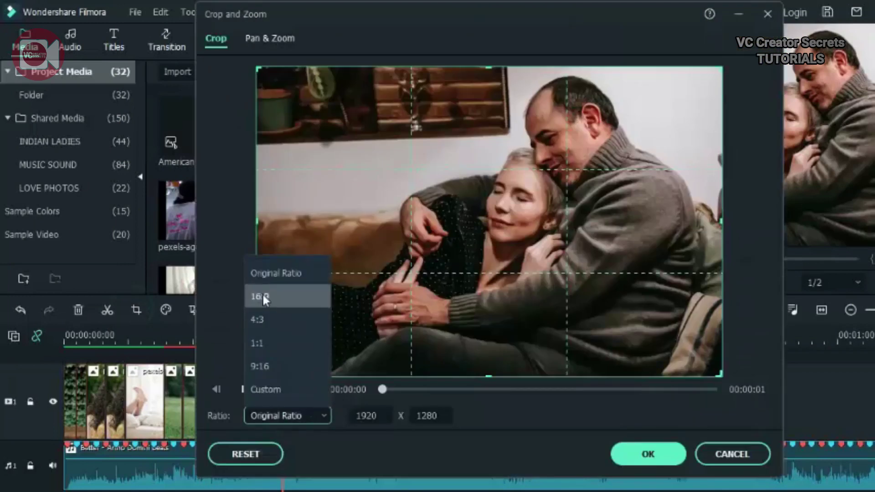
# Set the crop ratio of the photo of the couple cuddling on the sofa to 16:9 and open its pan-and-zoom settings
pyautogui.click(260, 297)
pyautogui.click(281, 35)
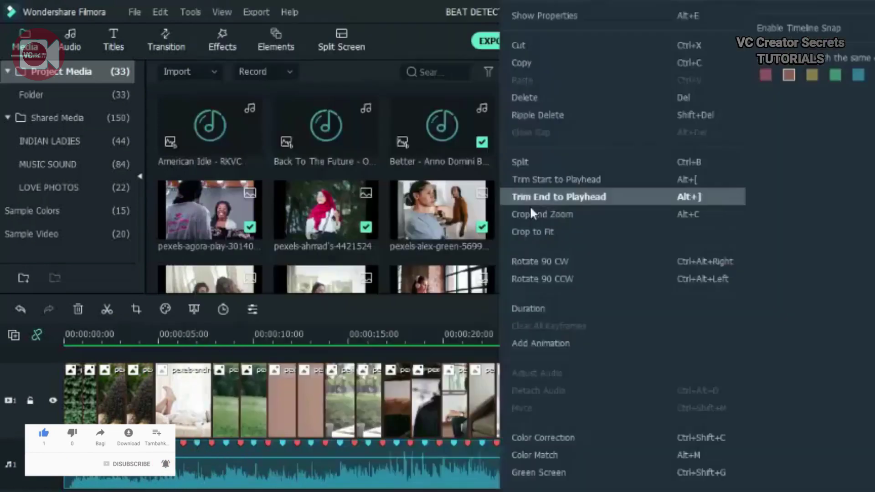
# Give the last photo a 16:9 pan-and-zoom with a 3000 x 1687 end frame around the face of the woman in the blue sweater
pyautogui.click(532, 213)
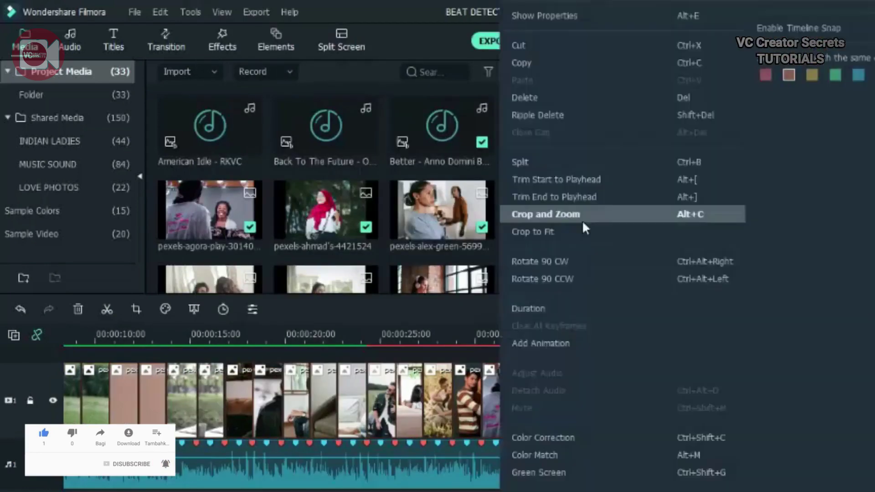
pyautogui.click(529, 223)
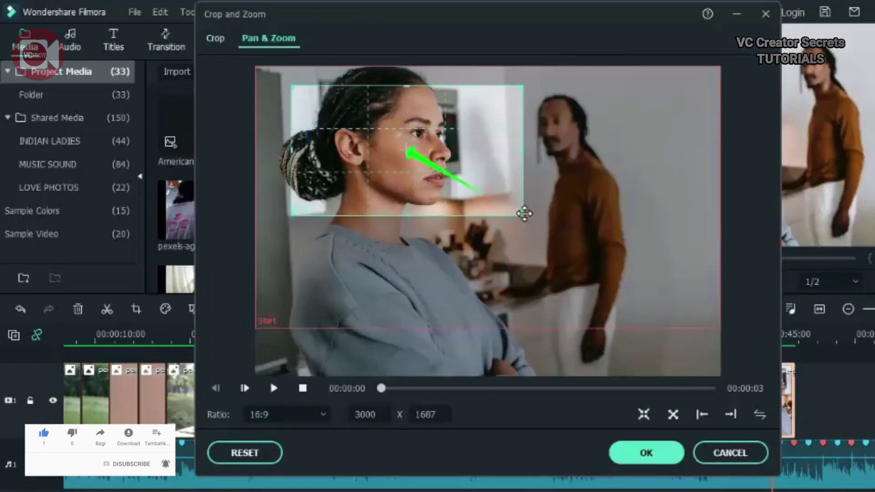
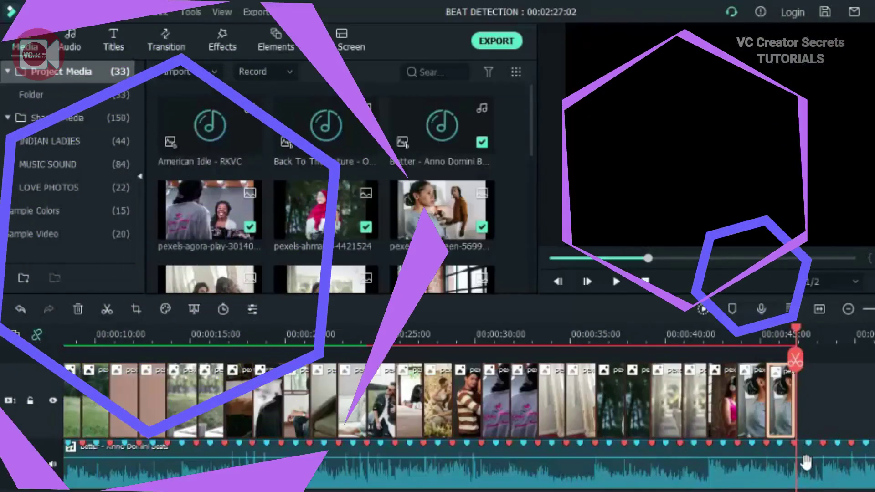
# Split the music at the end of the last photo, delete the excess part, and render the timeline preview
pyautogui.click(105, 312)
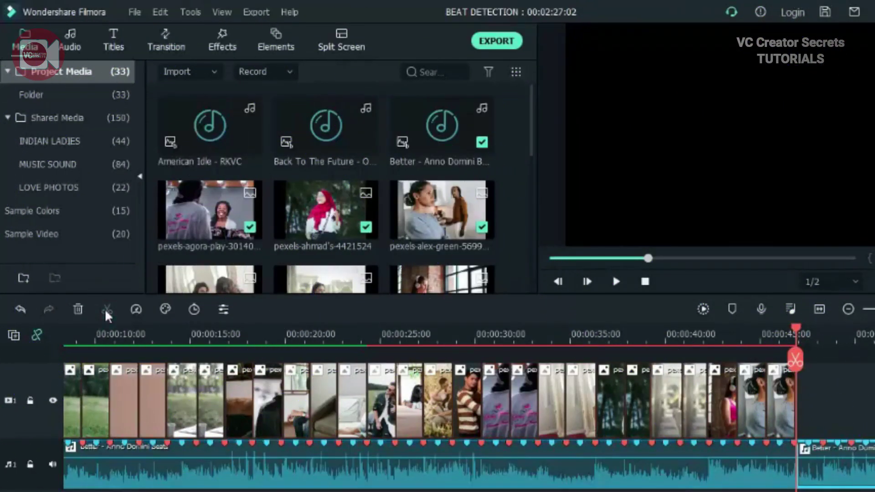
pyautogui.click(77, 310)
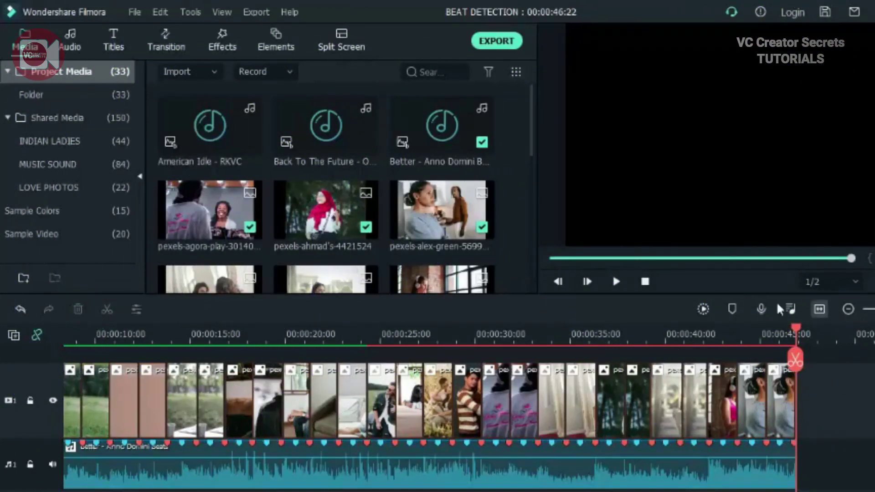
pyautogui.click(704, 309)
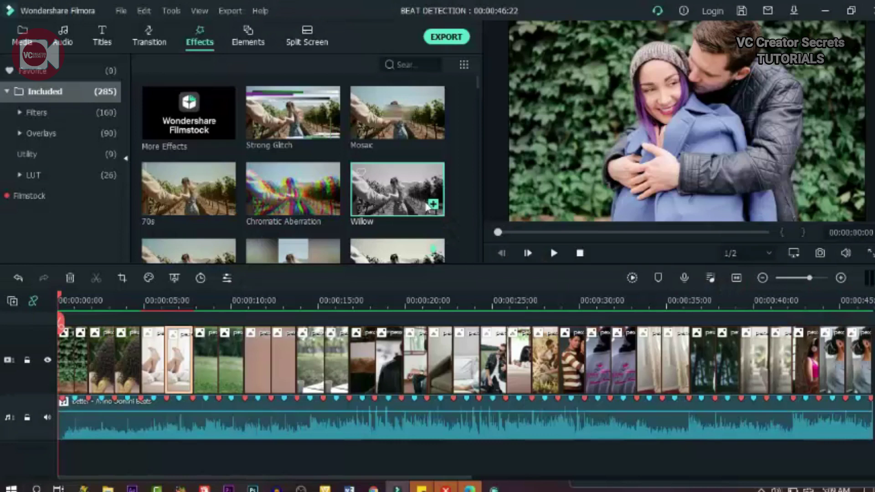
# Add the Willow effect above the second part of the first photo, trim it to that part's end, and preview it
pyautogui.scroll(1, 132, 304)
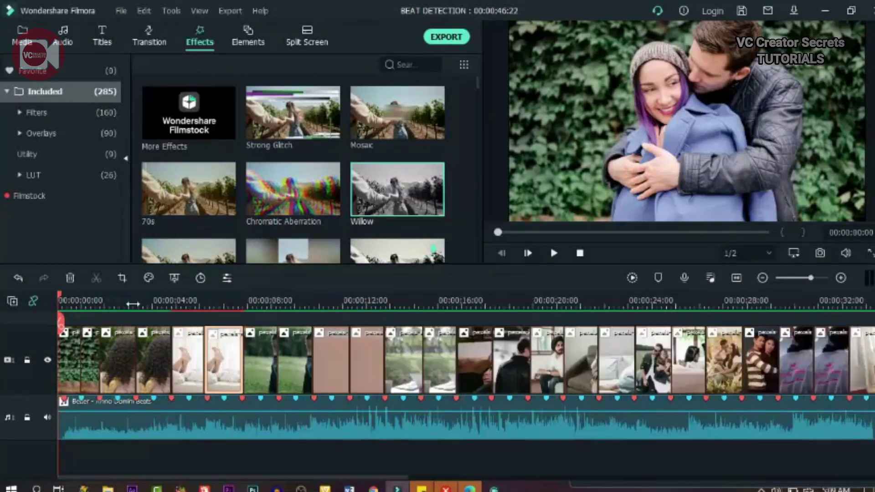
pyautogui.scroll(3, 133, 304)
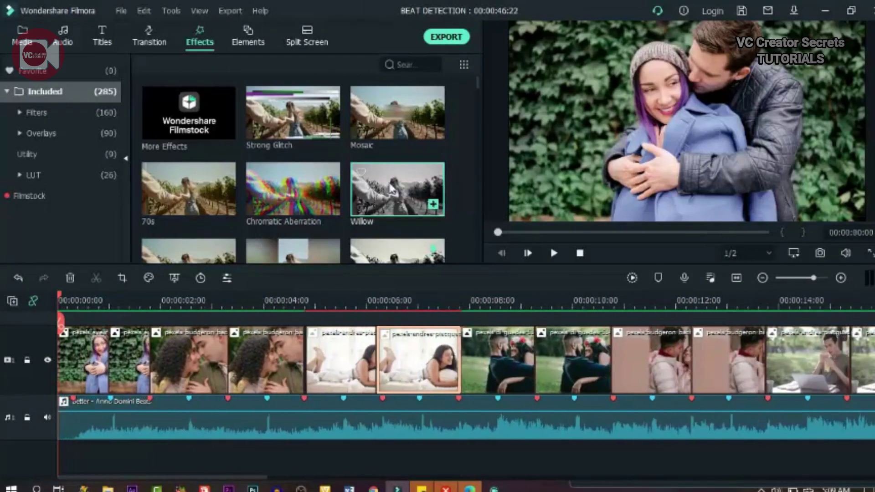
pyautogui.moveTo(390, 189); pyautogui.dragTo(110, 336)
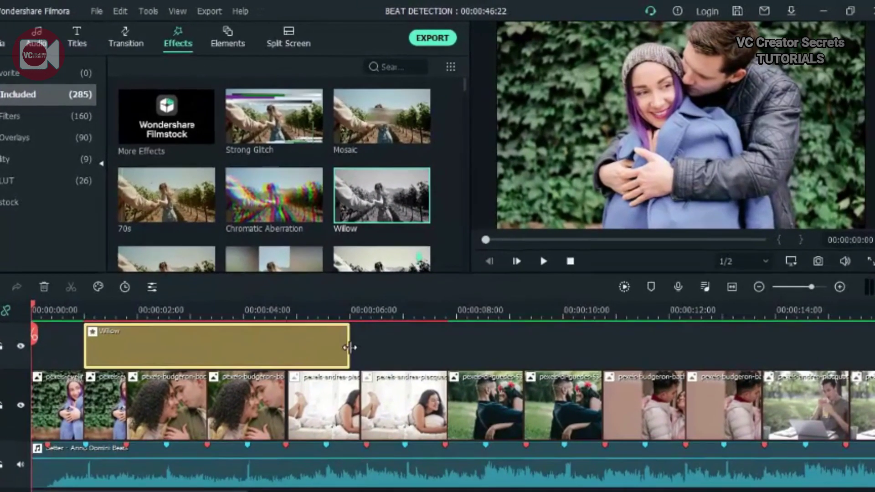
pyautogui.moveTo(350, 348); pyautogui.dragTo(127, 363)
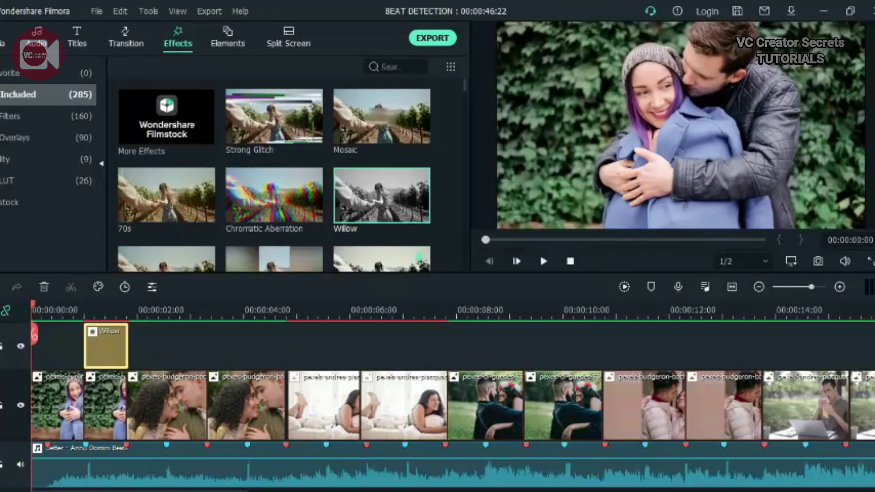
pyautogui.press('space')
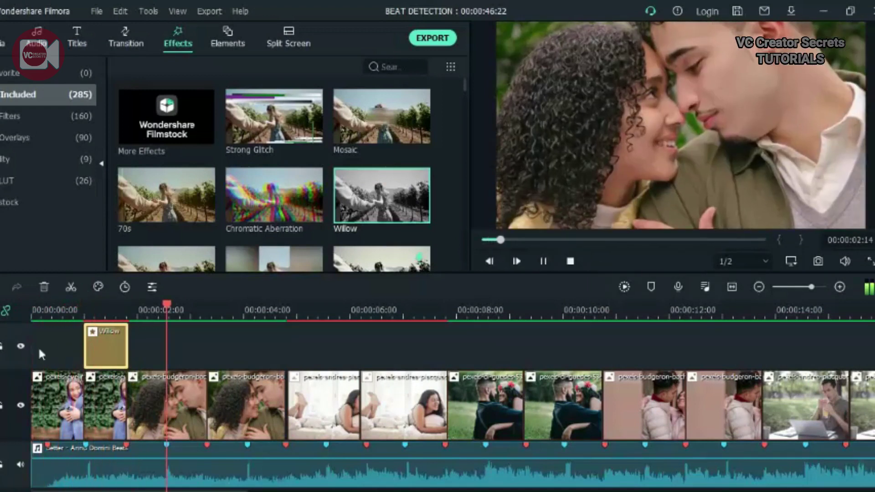
pyautogui.press('space')
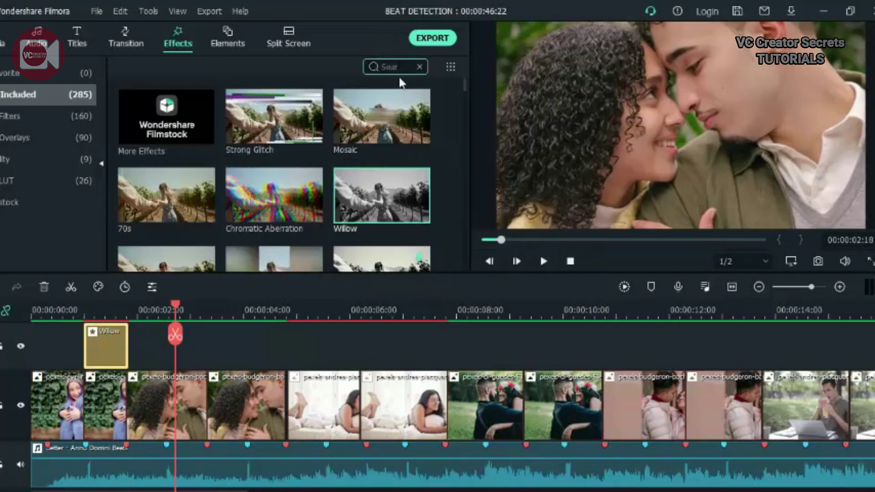
# Add the Sketch effect above the first part of the second photo, trim it to that part's end, and play back the opening
pyautogui.scroll(-2, 401, 184)
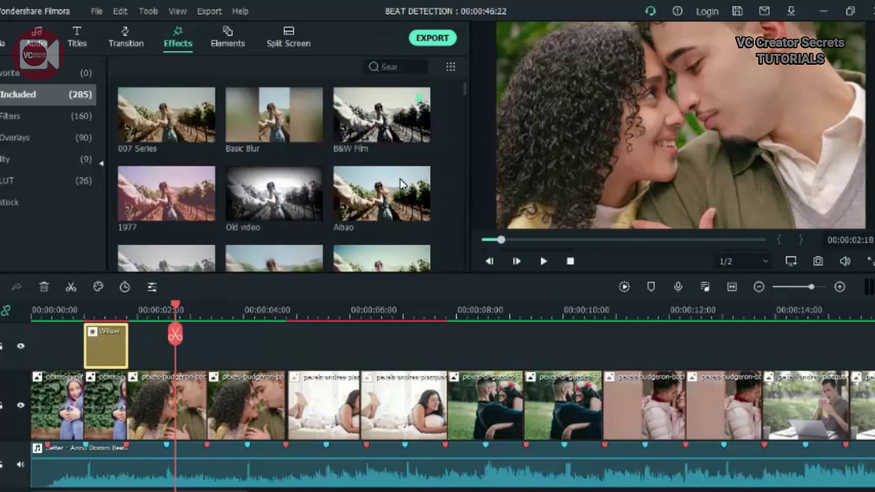
pyautogui.scroll(-3, 401, 184)
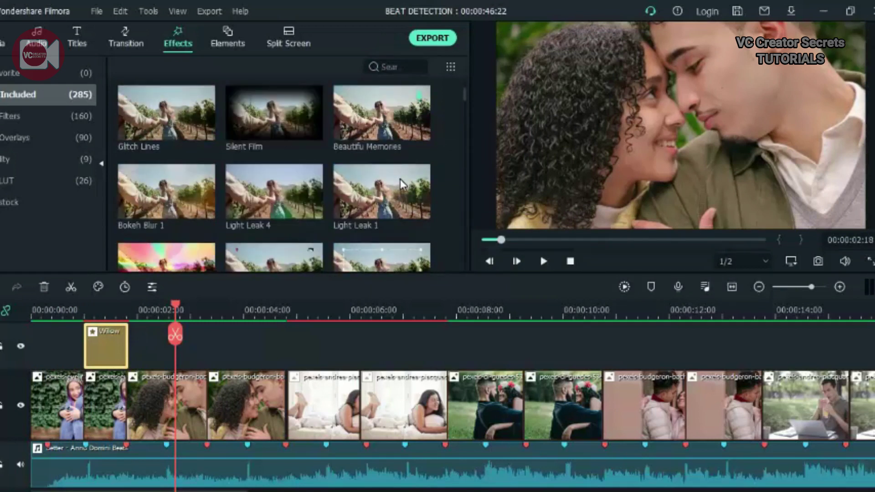
pyautogui.scroll(-5, 401, 184)
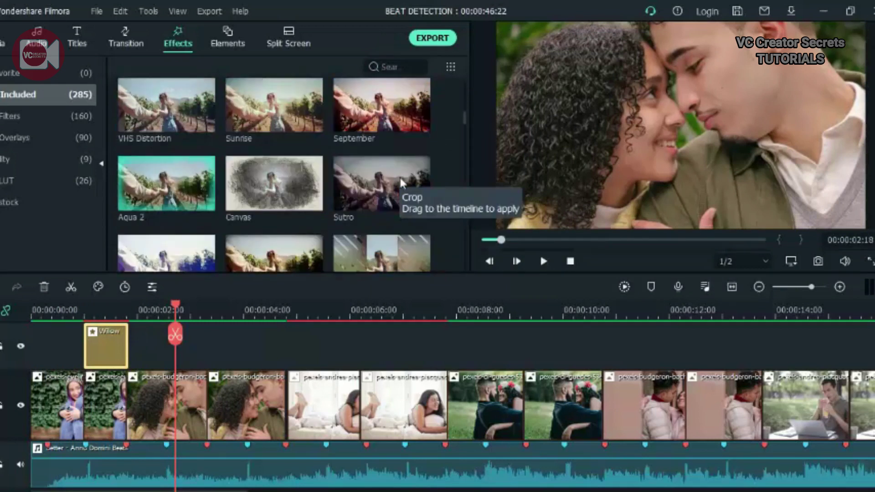
pyautogui.scroll(-5, 402, 183)
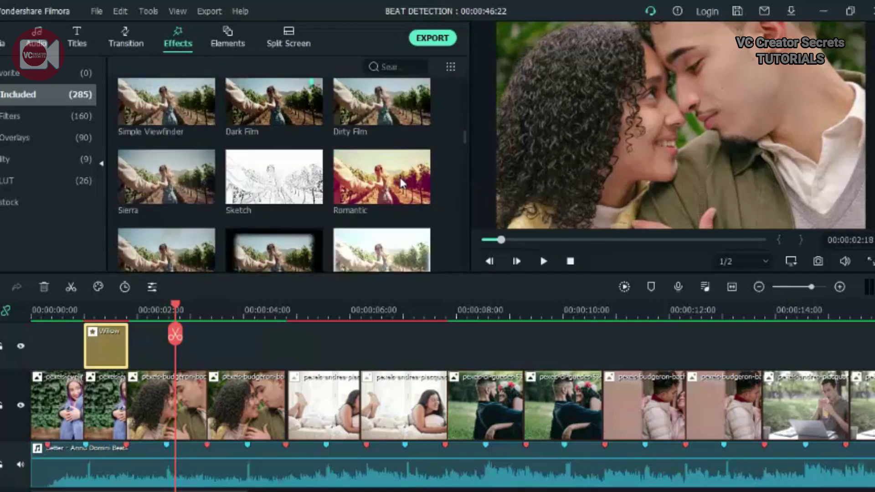
pyautogui.click(545, 261)
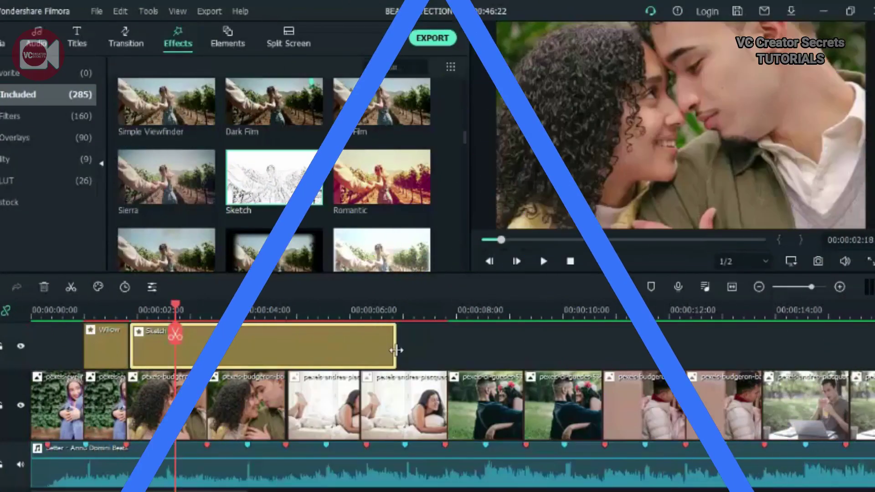
pyautogui.moveTo(396, 349); pyautogui.dragTo(206, 355)
pyautogui.click(57, 304)
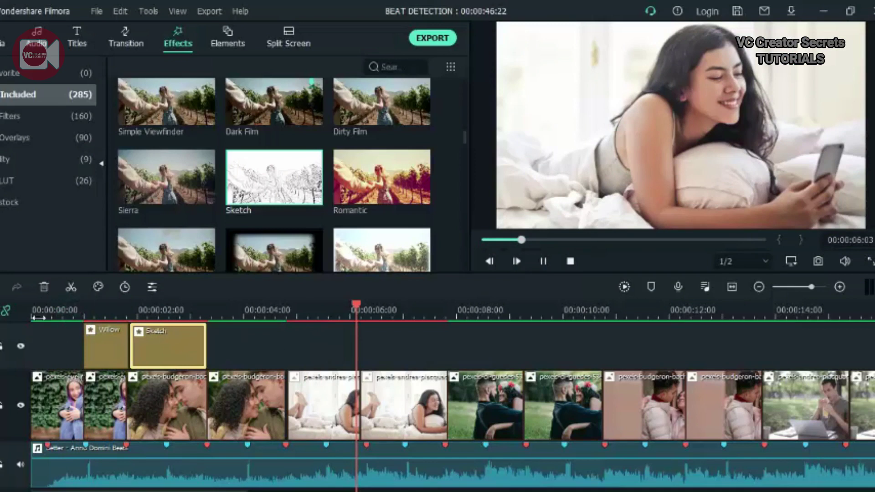
pyautogui.press('space')
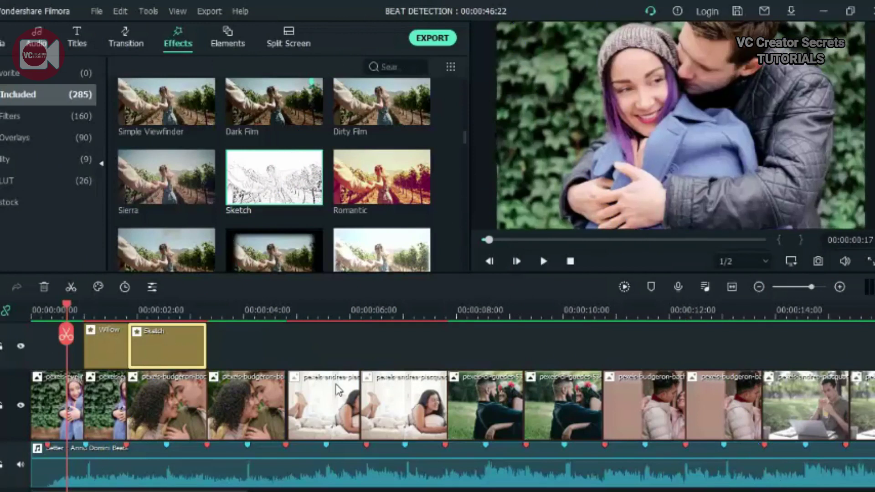
pyautogui.press('space')
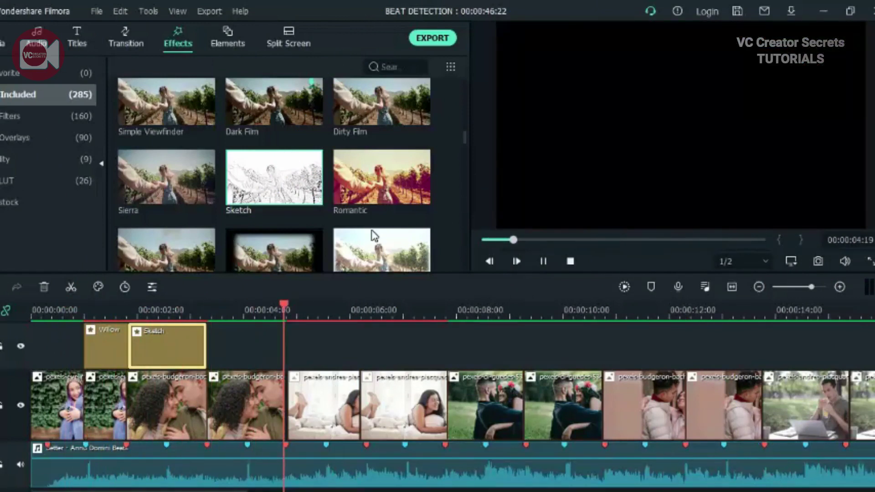
pyautogui.press('space')
# Add the Wash effect above the first part of the photo of the woman lying in bed and trim it to that part's end
pyautogui.scroll(-5, 405, 228)
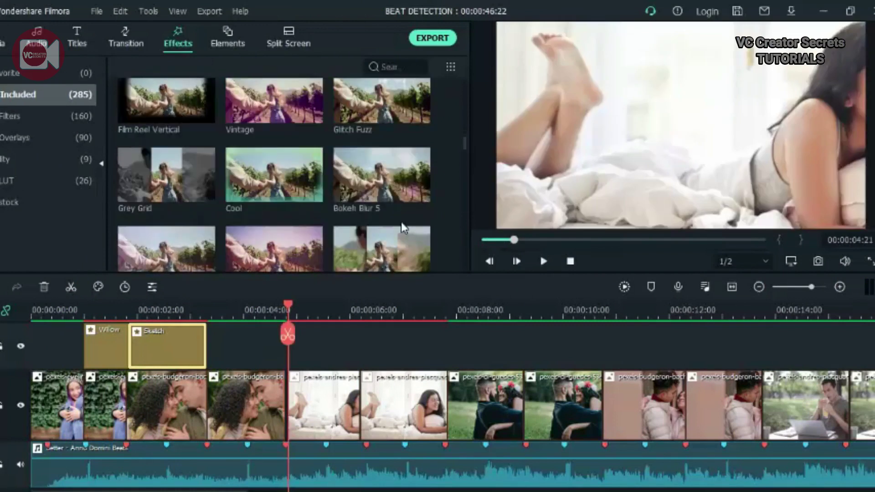
pyautogui.scroll(-3, 404, 228)
pyautogui.scroll(-5, 402, 232)
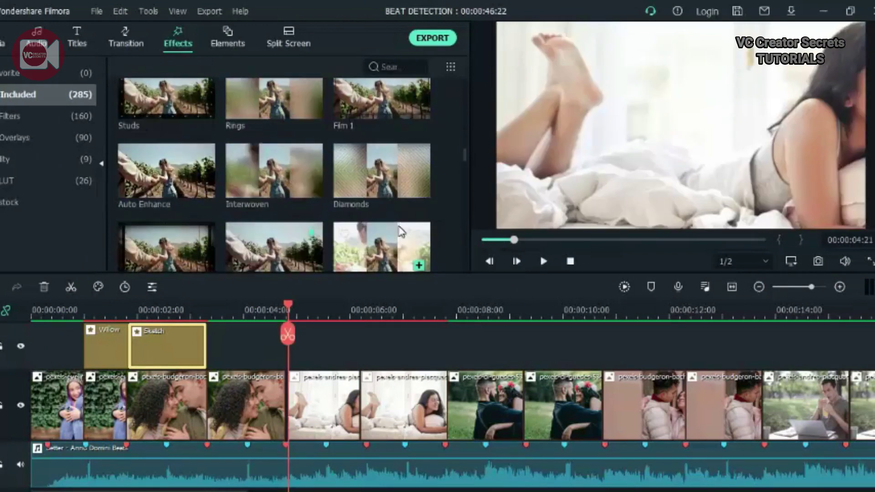
pyautogui.scroll(-6, 399, 232)
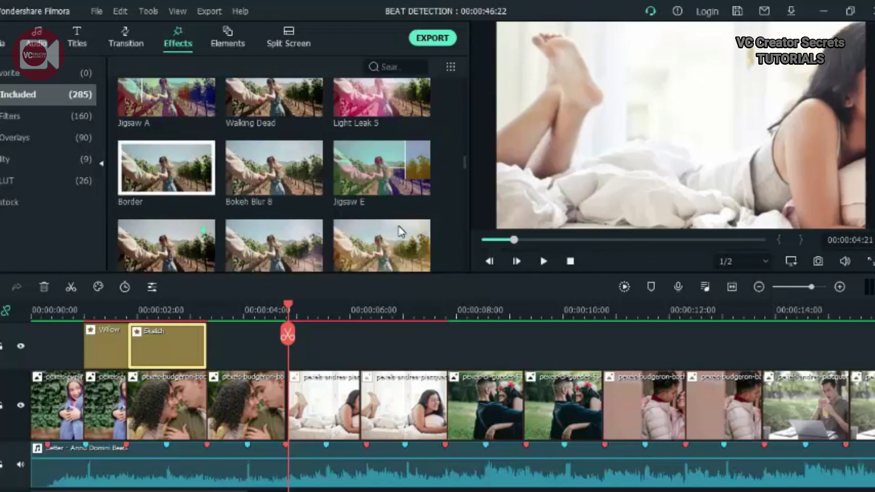
pyautogui.scroll(-2, 401, 231)
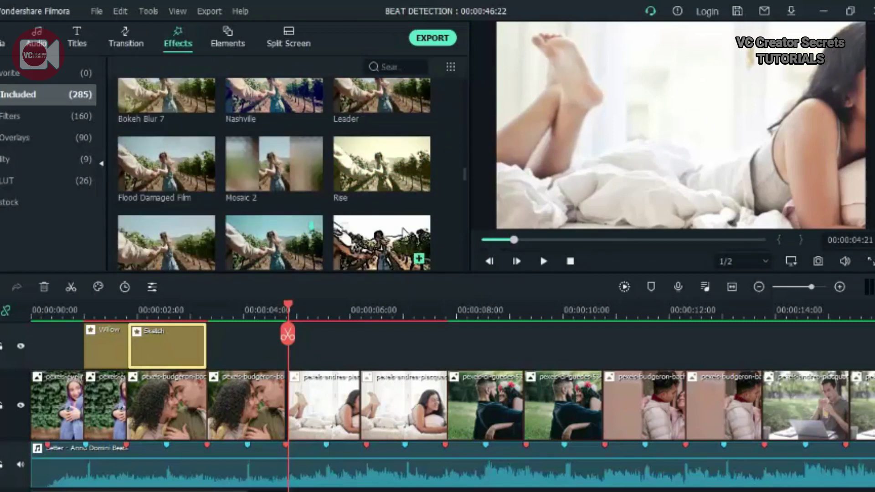
pyautogui.moveTo(397, 235)
pyautogui.mouseDown()
pyautogui.moveTo(320, 364)
pyautogui.moveTo(294, 367)
pyautogui.mouseUp()
pyautogui.moveTo(557, 347); pyautogui.dragTo(363, 366)
pyautogui.press('space')
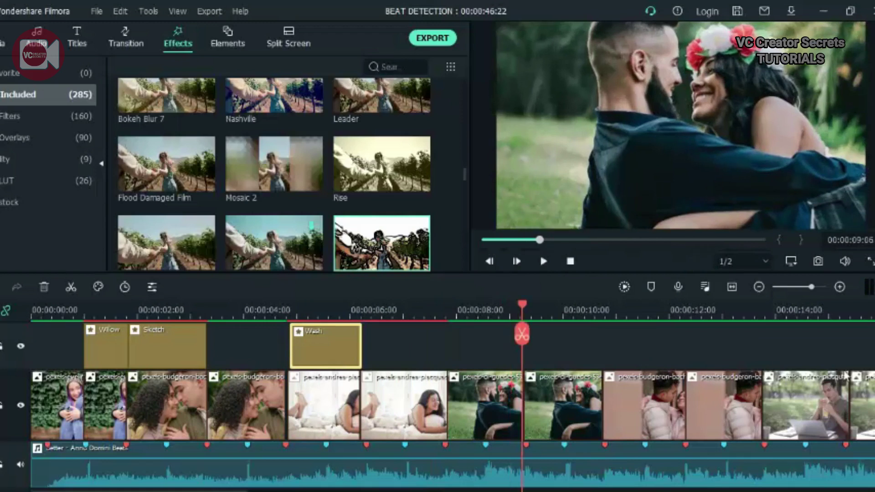
# Add the Sharp effect above the first part of the photo with the flower-crowned woman, trim it to that part's end, and preview it
pyautogui.scroll(2, 388, 210)
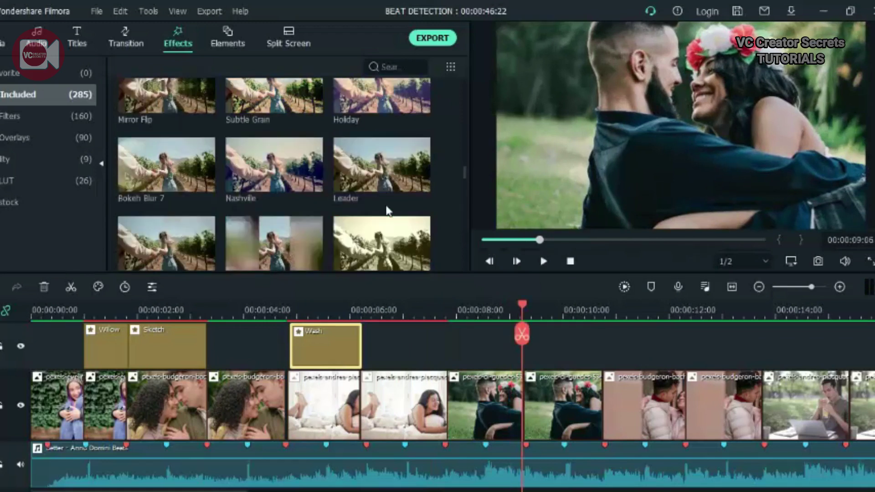
pyautogui.scroll(-2, 388, 211)
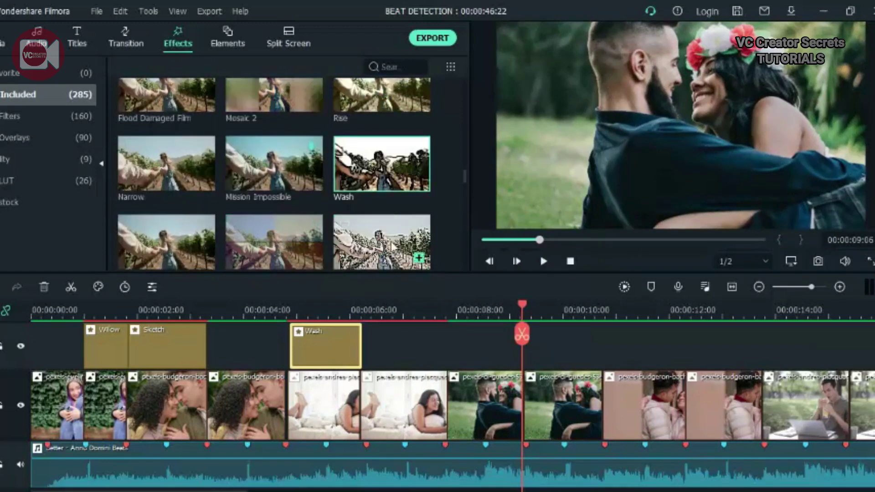
pyautogui.click(516, 262)
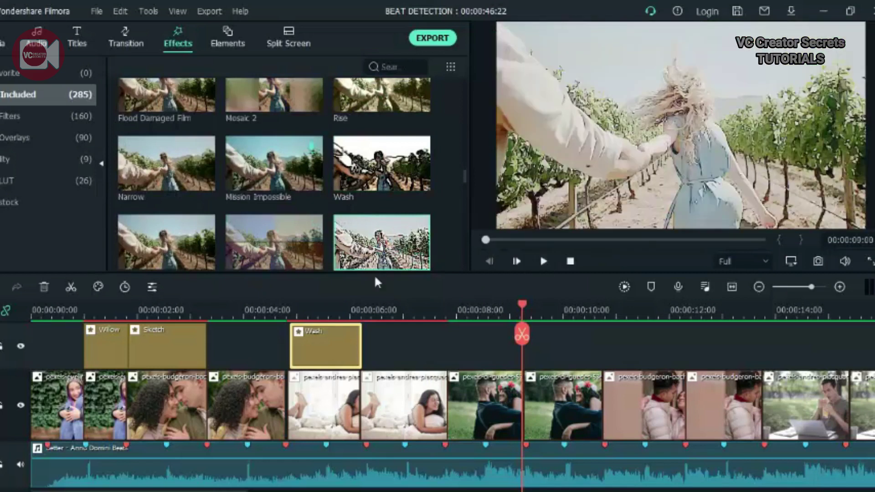
pyautogui.moveTo(404, 345); pyautogui.dragTo(454, 365)
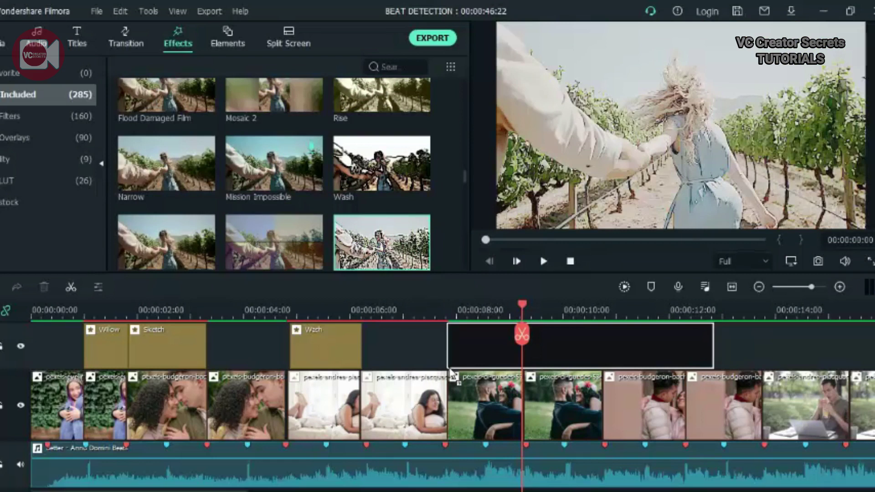
pyautogui.moveTo(451, 373); pyautogui.dragTo(455, 373)
pyautogui.moveTo(714, 340); pyautogui.dragTo(526, 353)
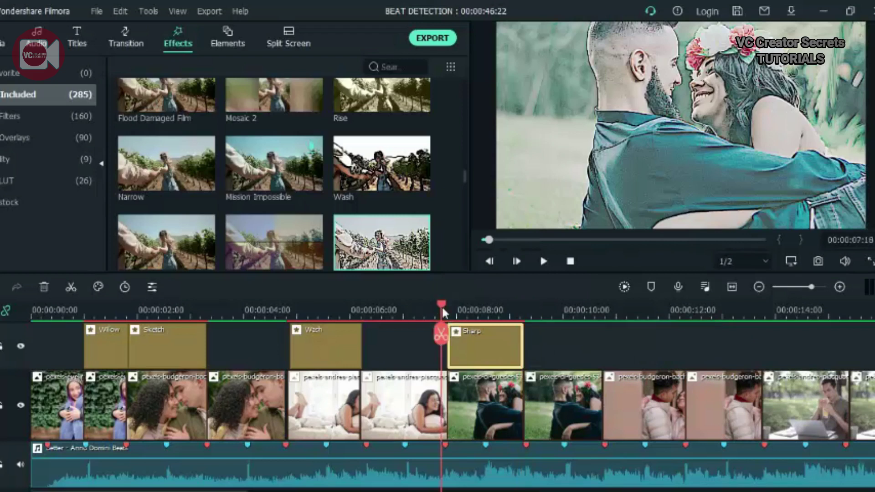
pyautogui.click(442, 306)
pyautogui.press('space')
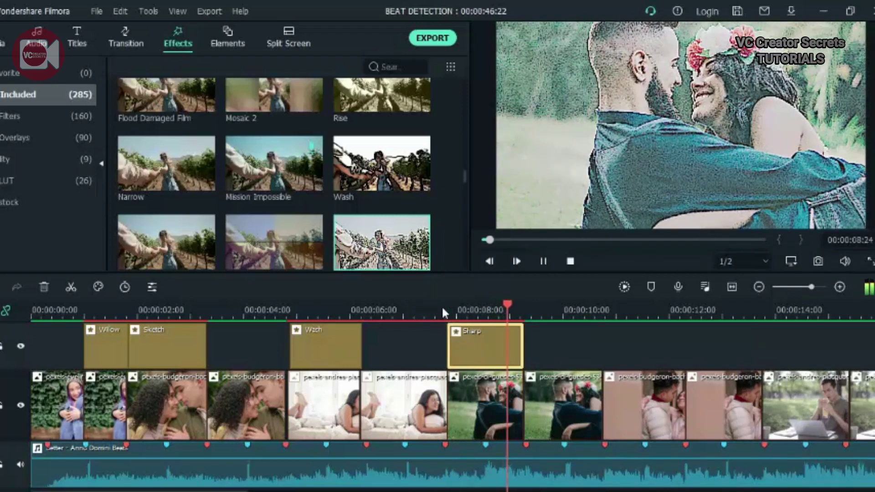
pyautogui.press('space')
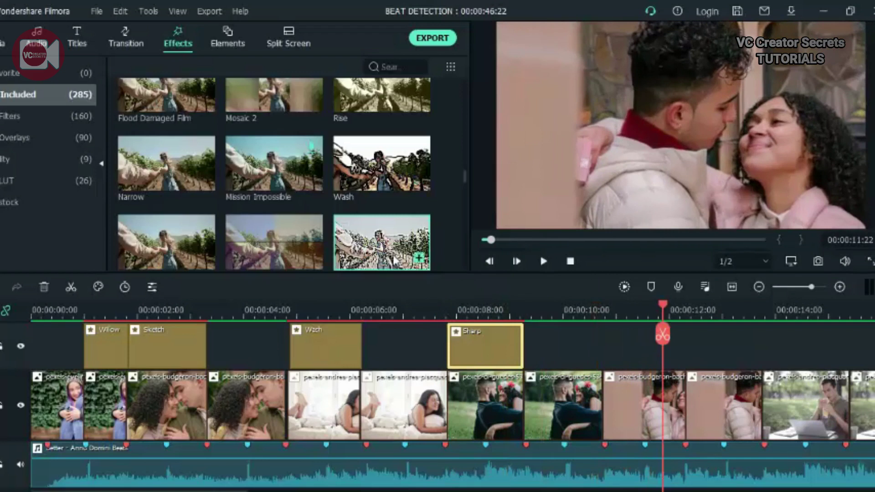
# Add the Emboss effect above the first part of the photo of the couple in light jackets and trim it to that part's end
pyautogui.scroll(-1, 395, 261)
pyautogui.moveTo(382, 246); pyautogui.dragTo(604, 364)
pyautogui.moveTo(870, 355); pyautogui.dragTo(682, 367)
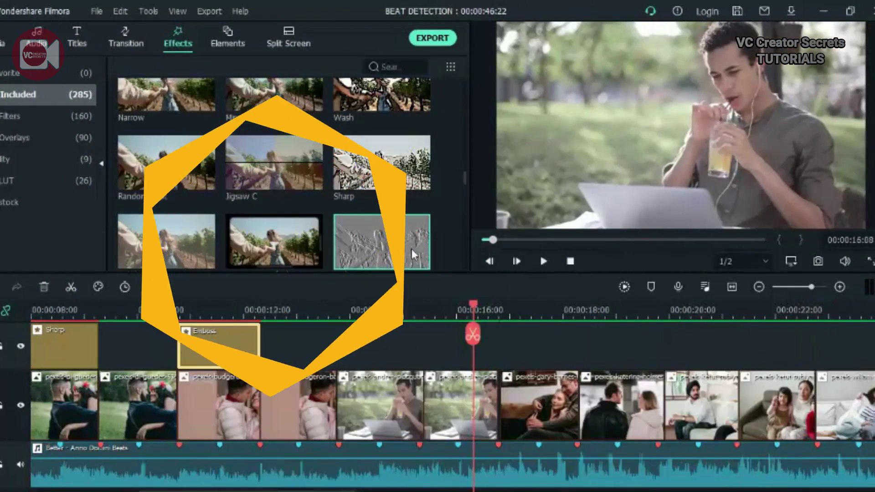
# Place the Ink Well effect above the first part of the laptop man's photo and a shortened Cinematic effect above the couple on the couch
pyautogui.moveTo(382, 157); pyautogui.dragTo(360, 347)
pyautogui.scroll(-5, 274, 182)
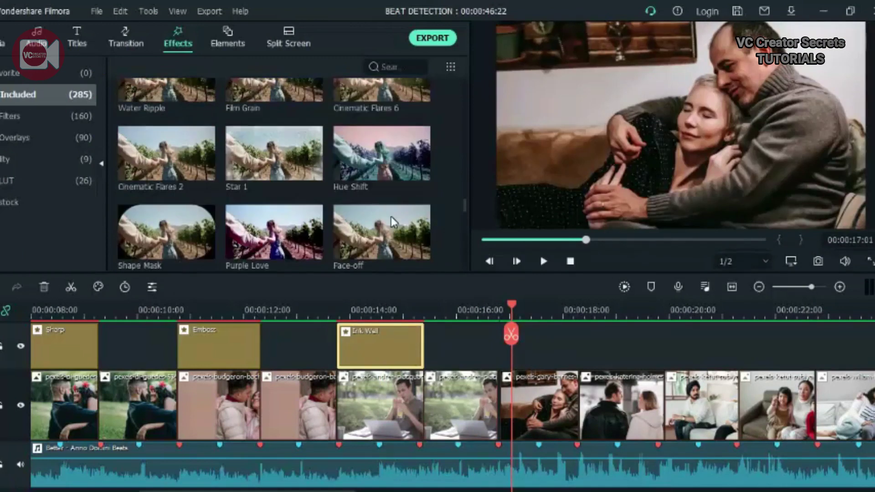
pyautogui.moveTo(382, 231); pyautogui.dragTo(506, 347)
pyautogui.moveTo(766, 346); pyautogui.dragTo(542, 355)
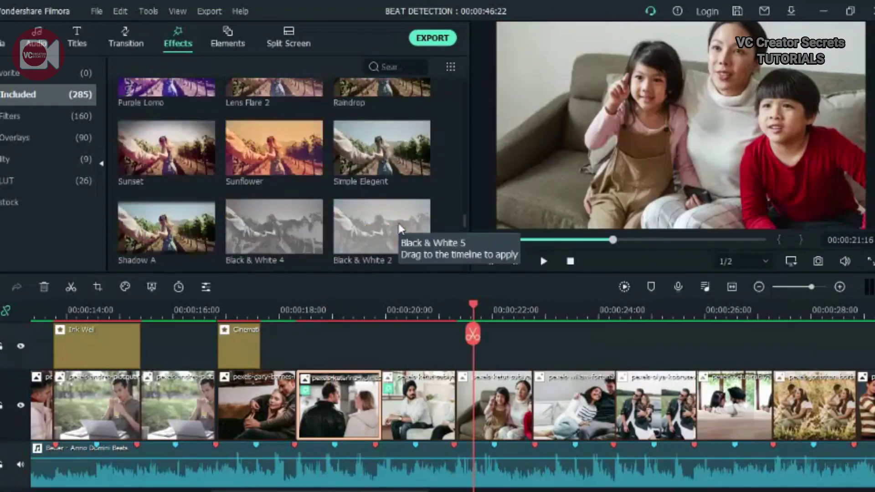
pyautogui.scroll(-5, 273, 182)
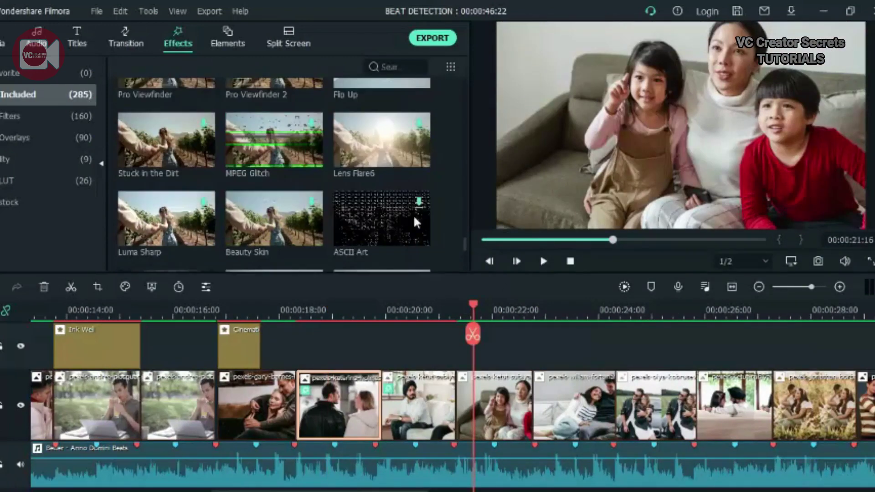
pyautogui.scroll(-3, 393, 159)
pyautogui.scroll(-5, 393, 158)
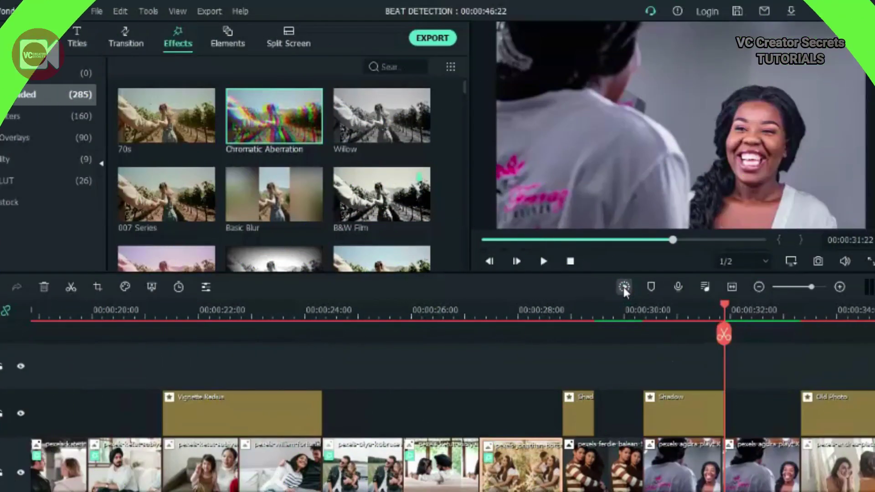
# Render the timeline preview, fit the whole project in the timeline, and play the slideshow from the beginning
pyautogui.click(624, 286)
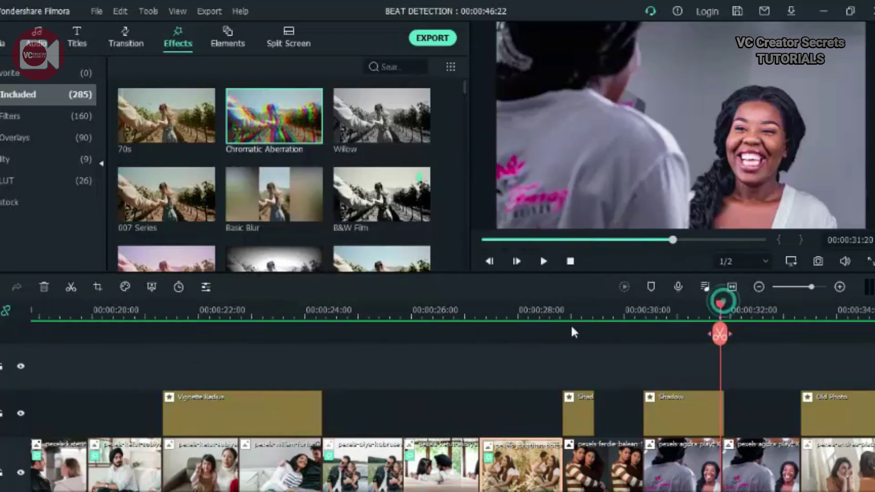
pyautogui.click(232, 375)
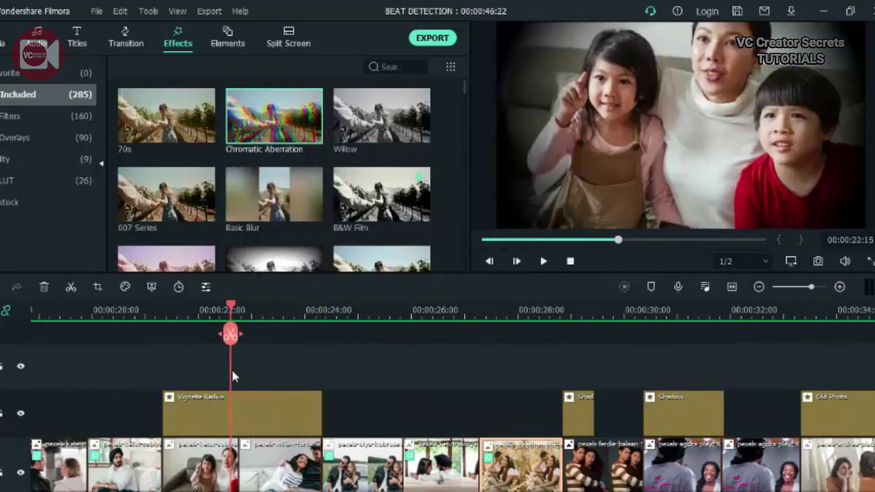
pyautogui.scroll(-5, 720, 305)
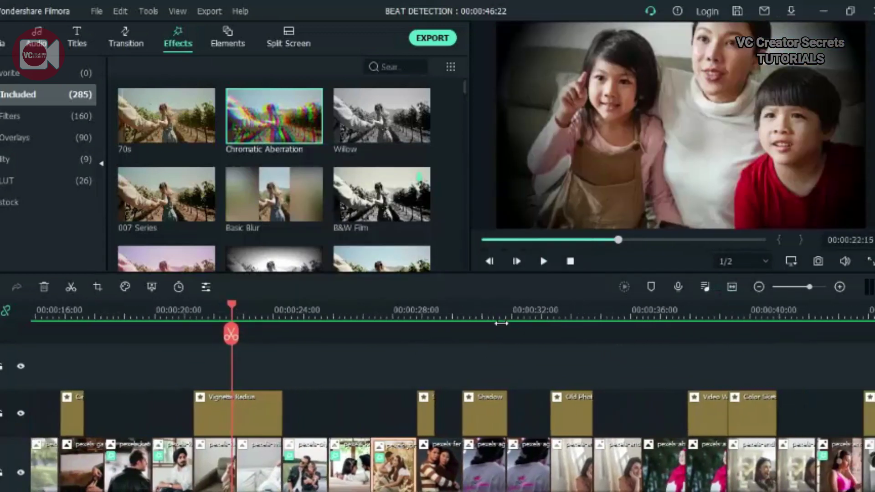
pyautogui.scroll(-2, 416, 328)
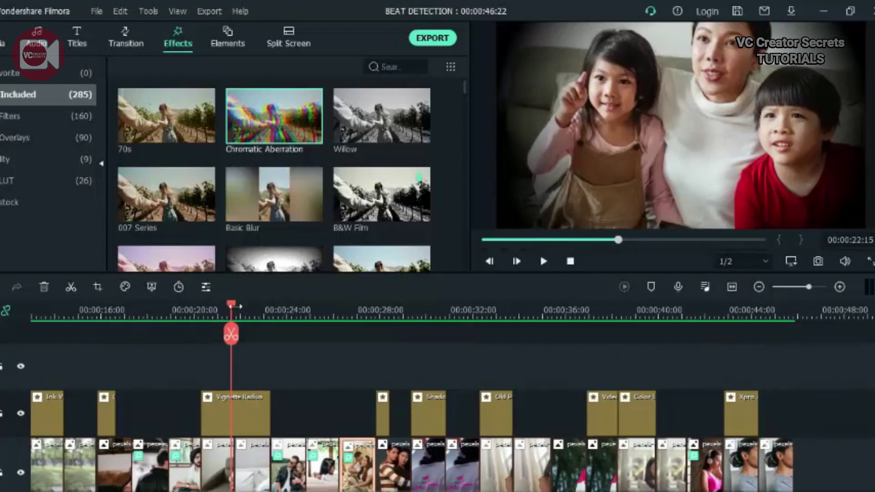
pyautogui.moveTo(231, 310); pyautogui.dragTo(33, 310)
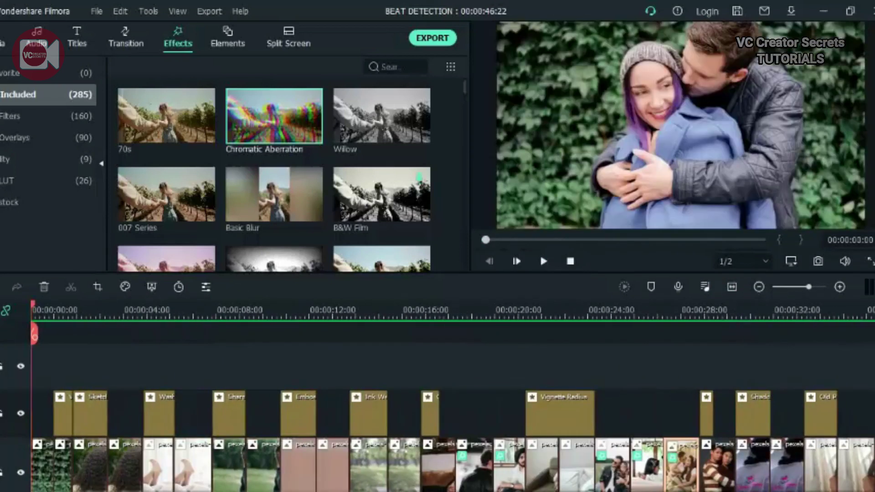
pyautogui.click(732, 288)
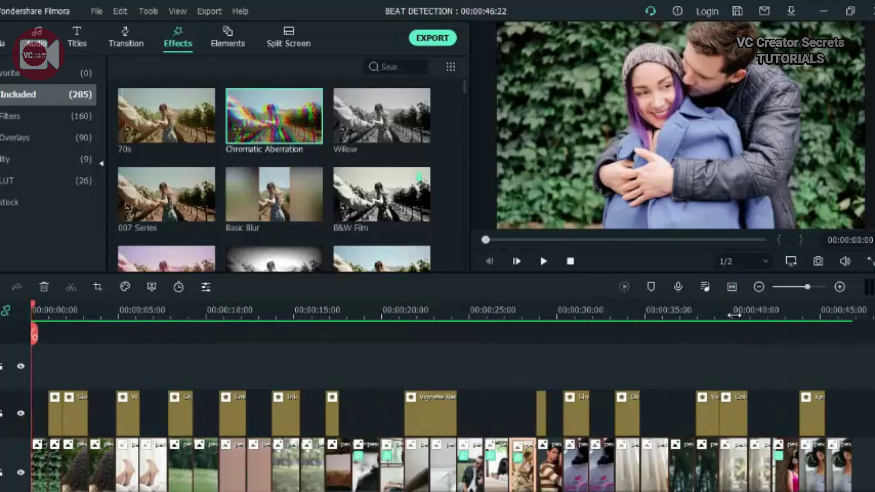
pyautogui.press('space')
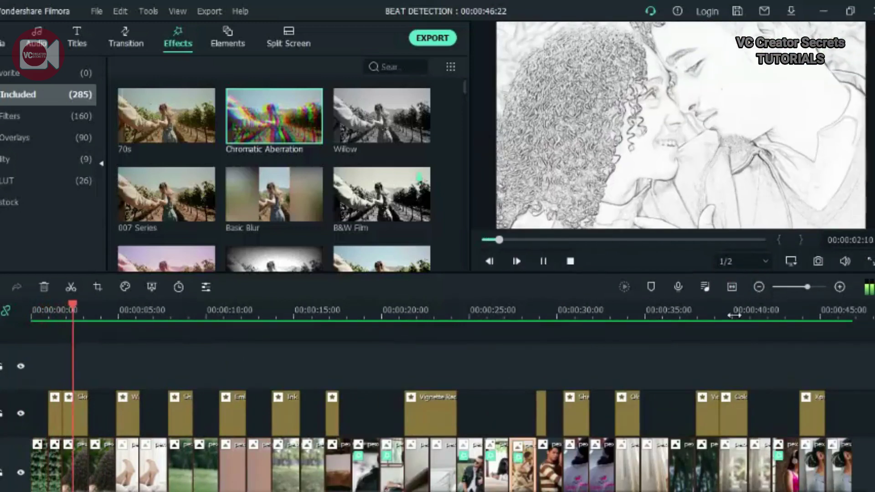